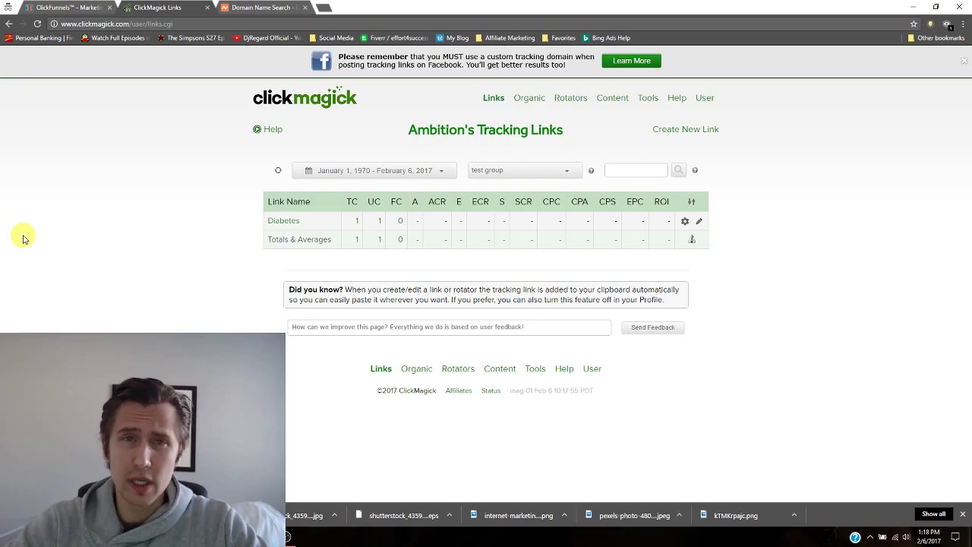
# Switch to the Namecheap domain registration page and search for the domain diabetes.com
pyautogui.click(255, 7)
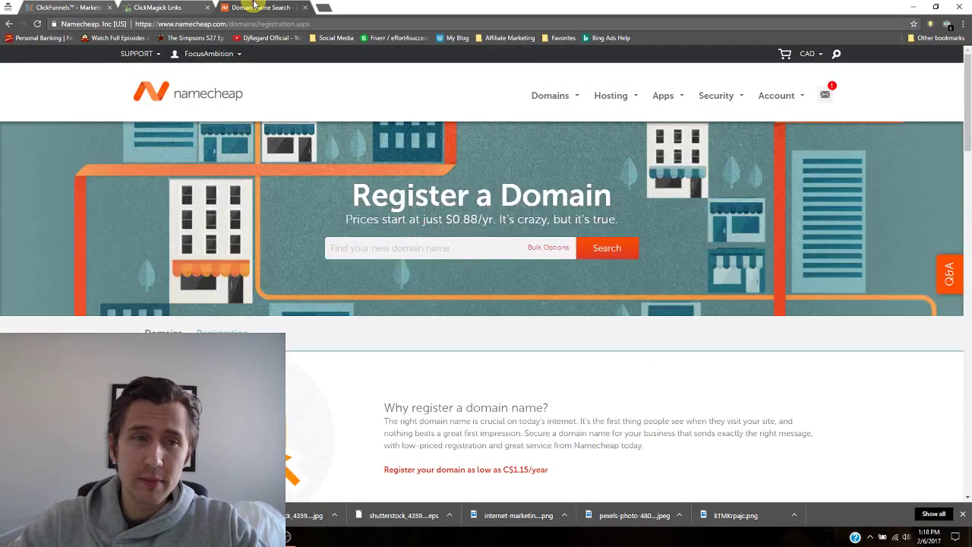
pyautogui.click(201, 24)
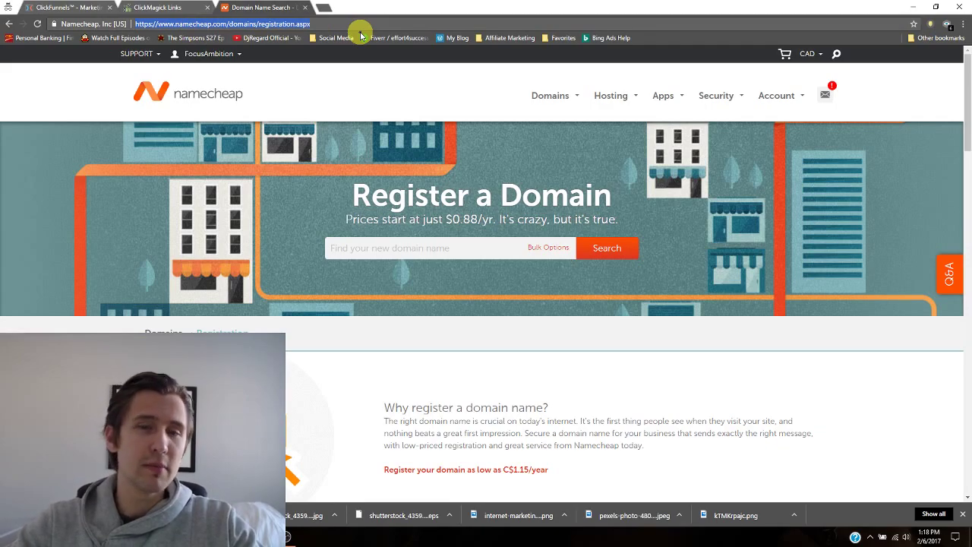
pyautogui.click(407, 250)
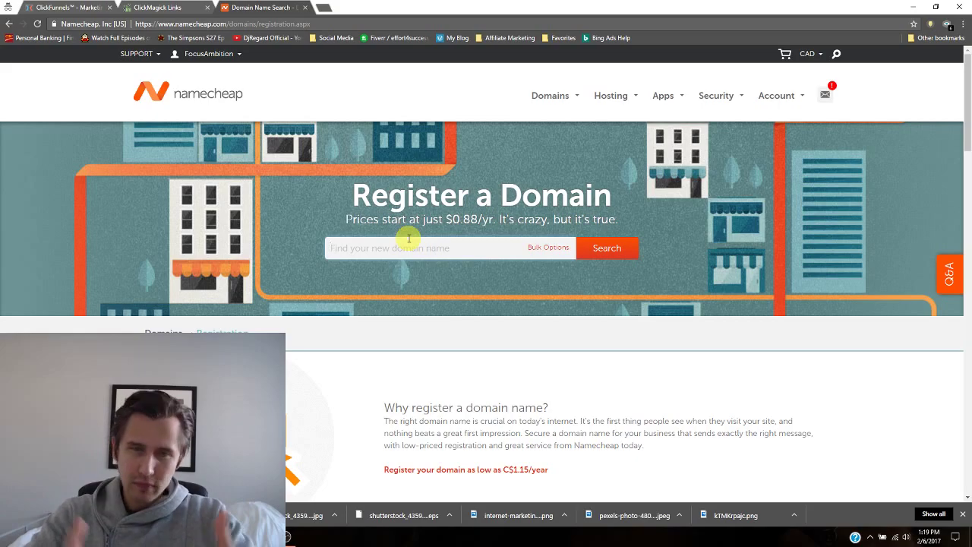
pyautogui.click(408, 239)
pyautogui.write('diabetes.com')
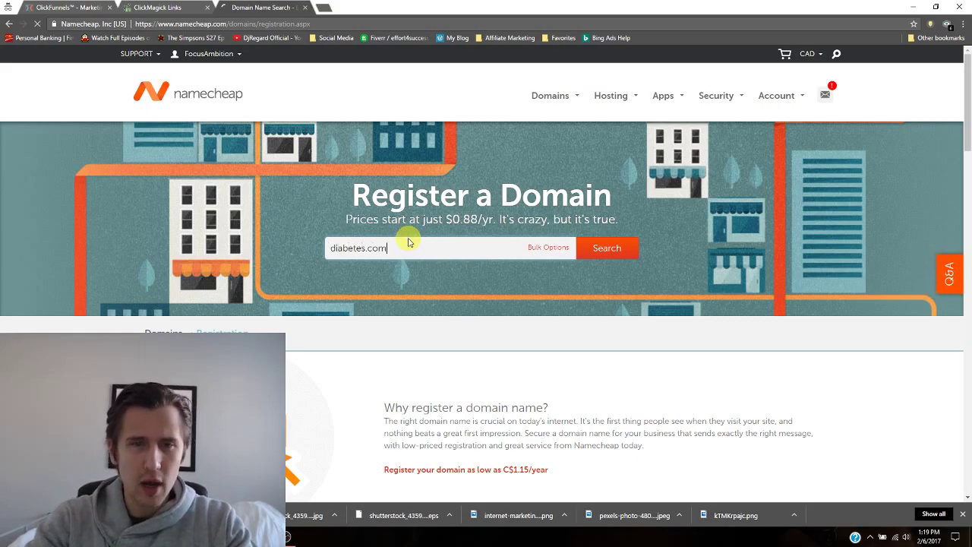
pyautogui.press('Return')
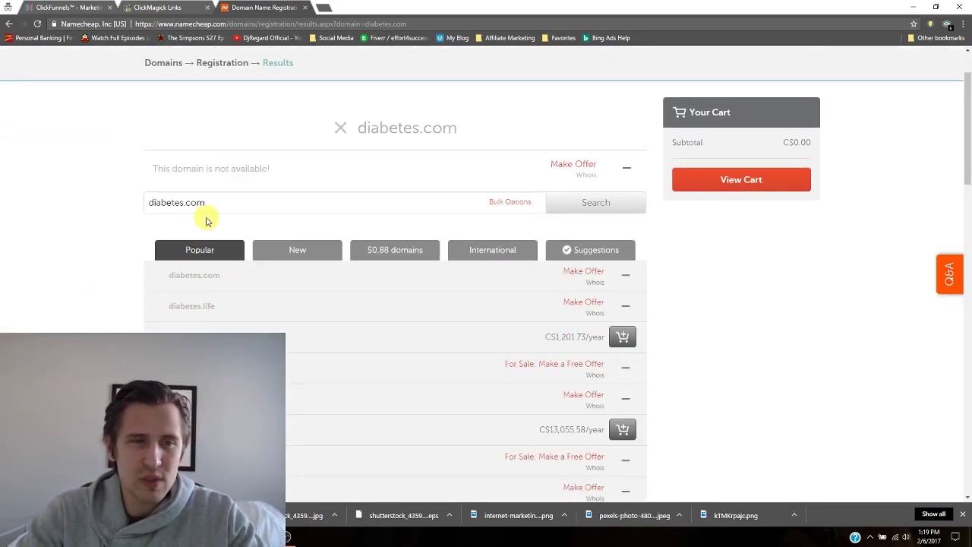
# Review the availability and yearly prices of the diabetes domain extensions, including diabetes.club and diabetes.ink
pyautogui.scroll(-1, 104, 293)
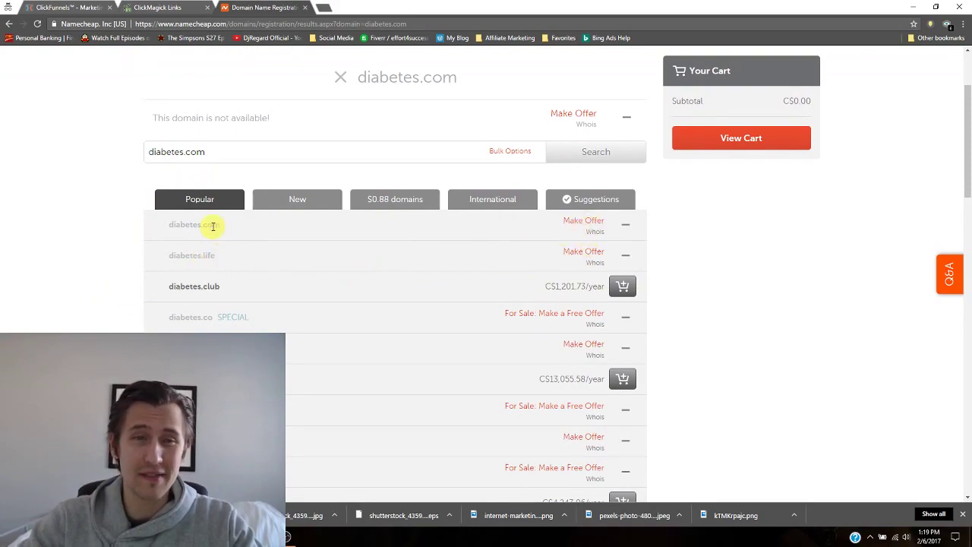
pyautogui.moveTo(206, 258); pyautogui.dragTo(273, 251)
pyautogui.click(230, 265)
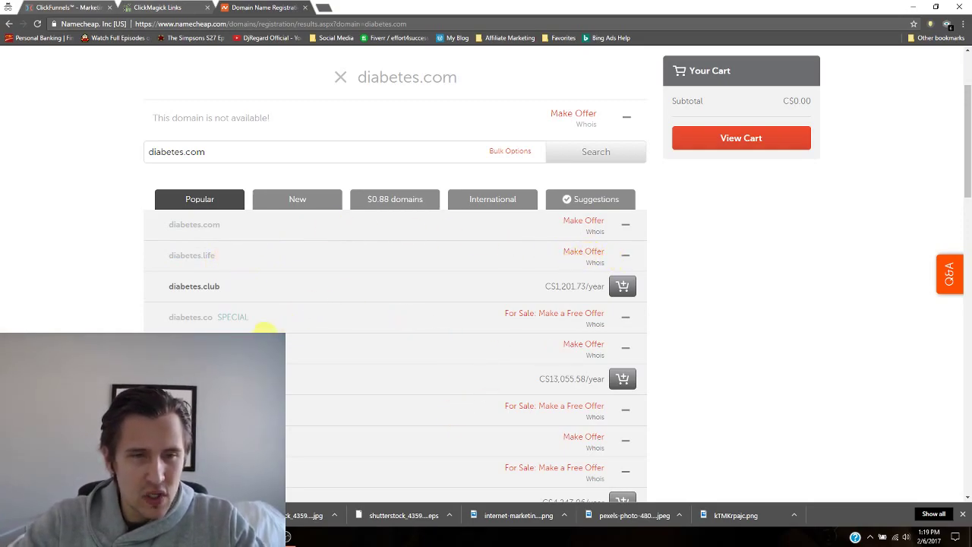
pyautogui.scroll(-1, 261, 328)
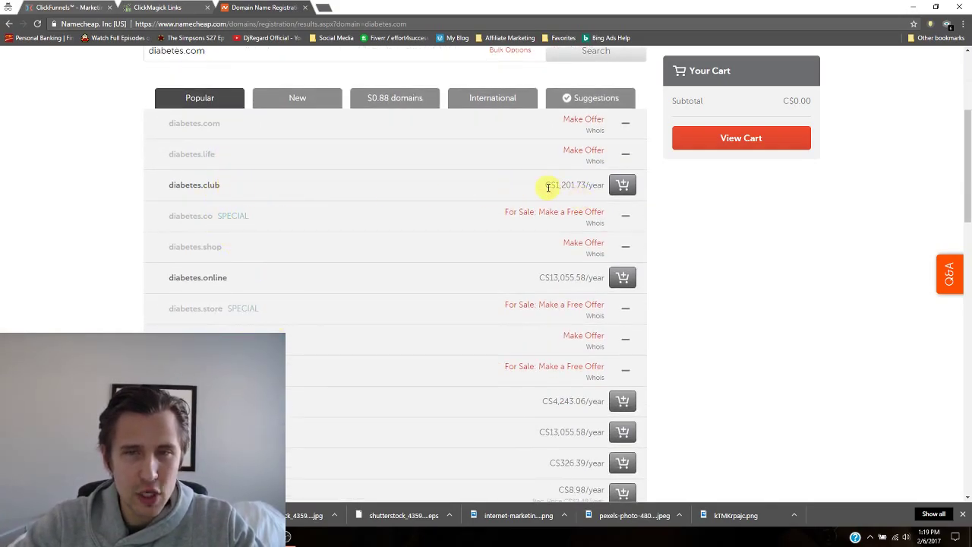
pyautogui.moveTo(546, 186); pyautogui.dragTo(597, 185)
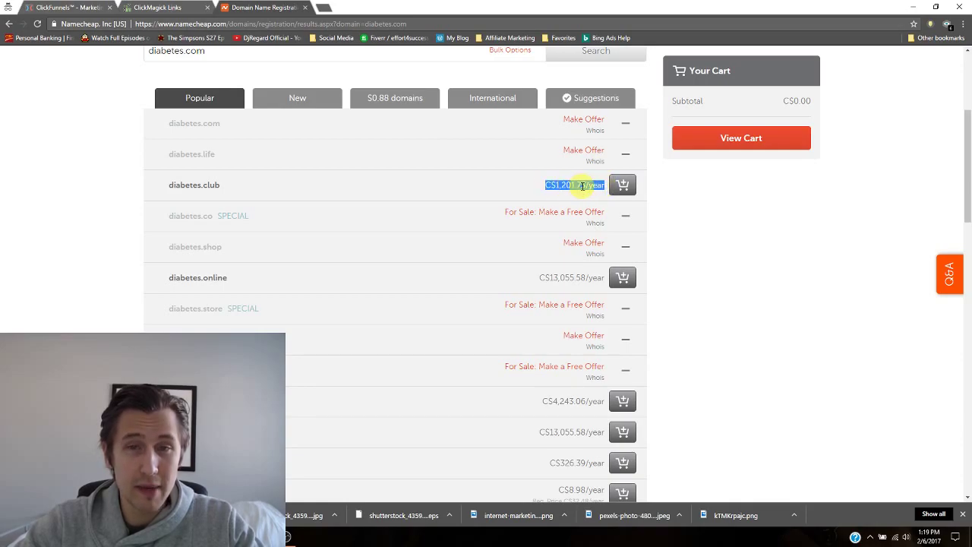
pyautogui.click(553, 190)
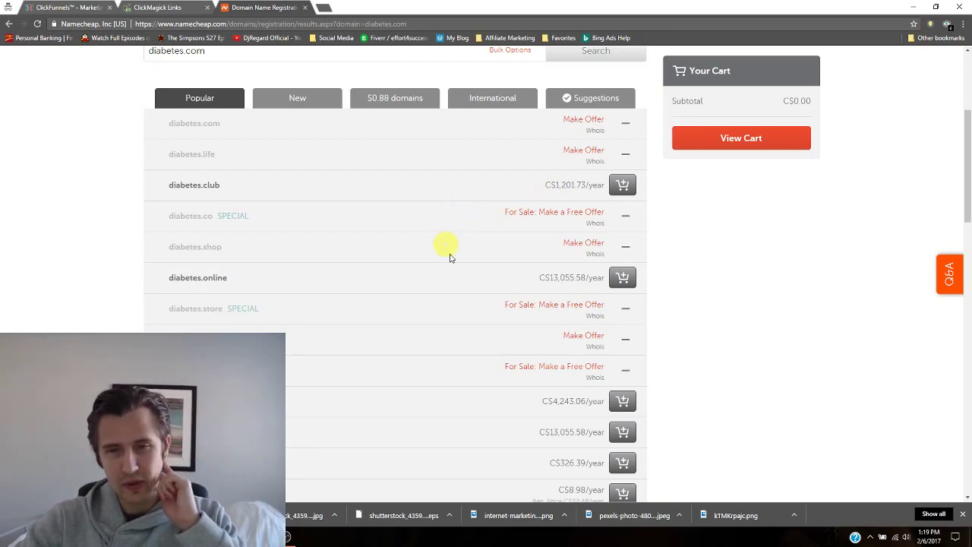
pyautogui.scroll(-3, 448, 259)
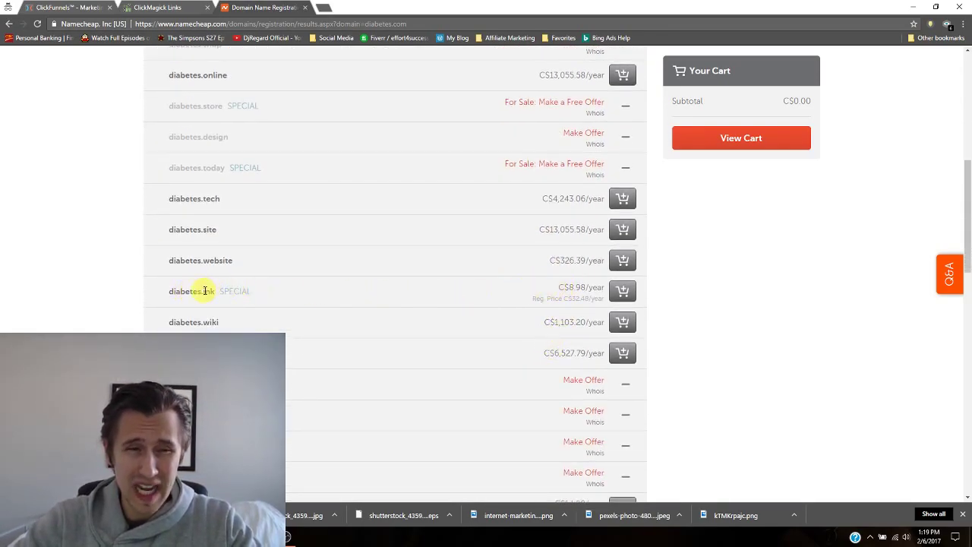
pyautogui.moveTo(558, 289); pyautogui.dragTo(607, 287)
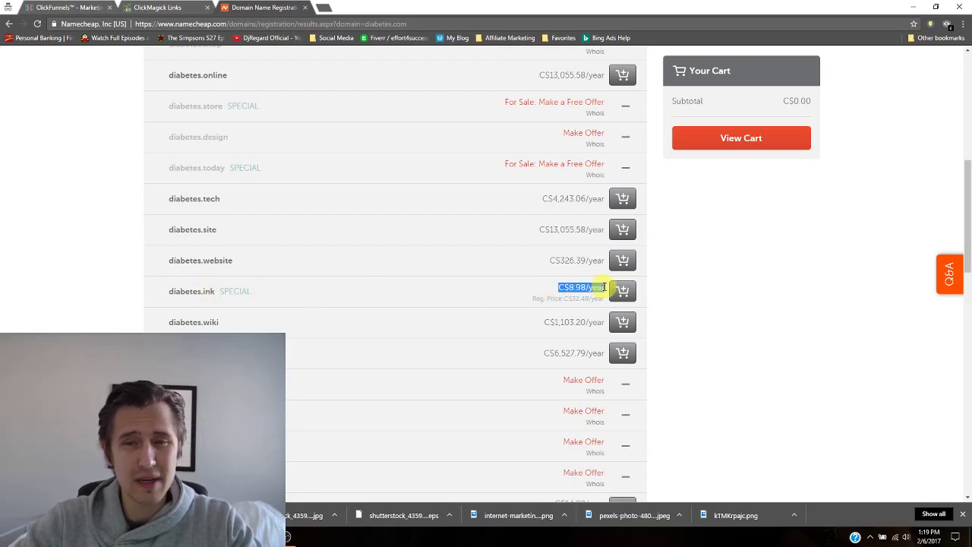
pyautogui.click(541, 295)
pyautogui.scroll(-2, 456, 300)
pyautogui.scroll(6, 425, 308)
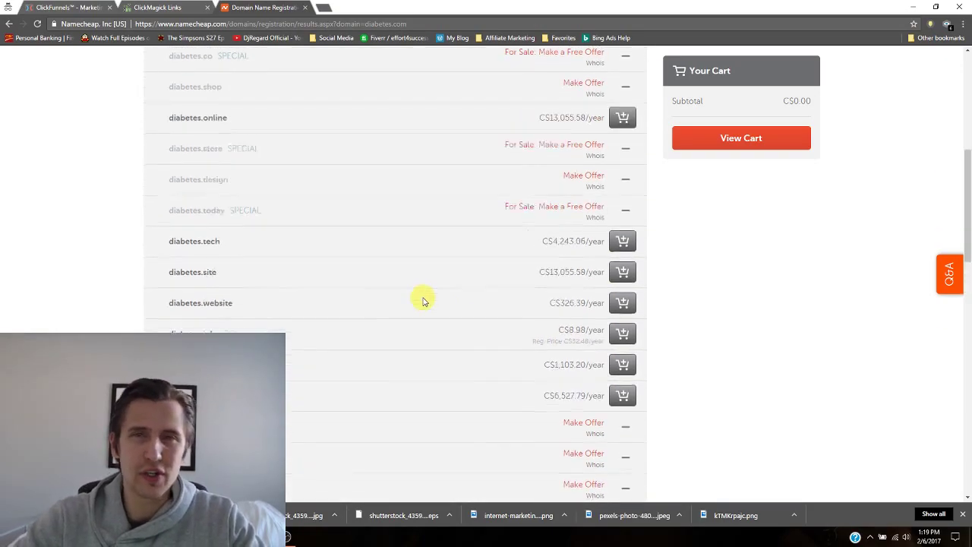
pyautogui.scroll(2, 422, 298)
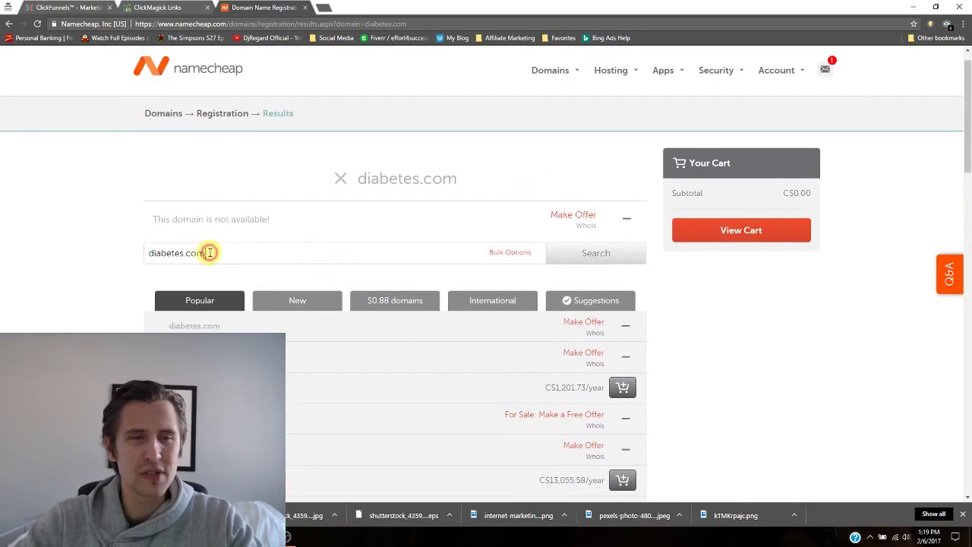
# Search for diabetescure.com instead and review the yearly prices of its popular extensions, including diabetescure.life
pyautogui.moveTo(208, 252); pyautogui.dragTo(185, 252)
pyautogui.press('BackSpace')
pyautogui.write('cure.com')
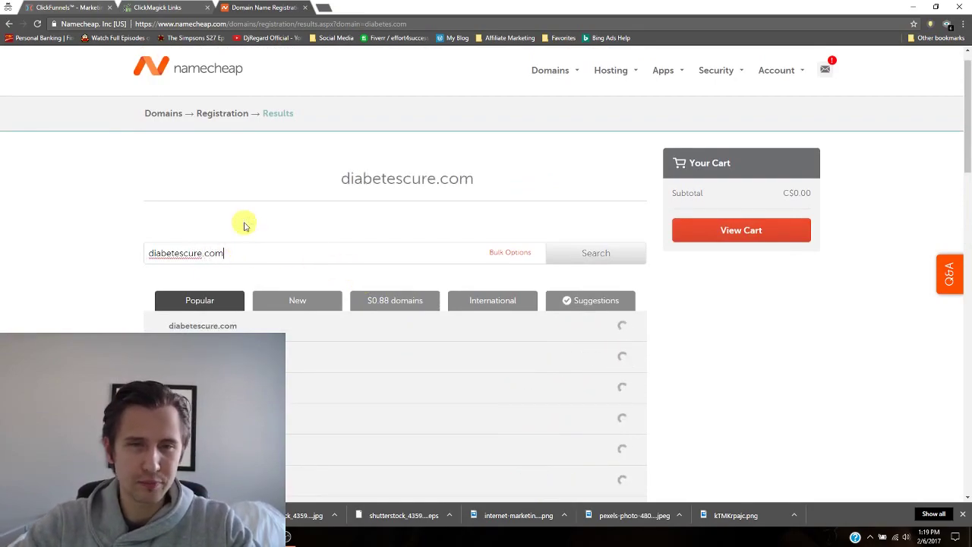
pyautogui.scroll(-1, 128, 271)
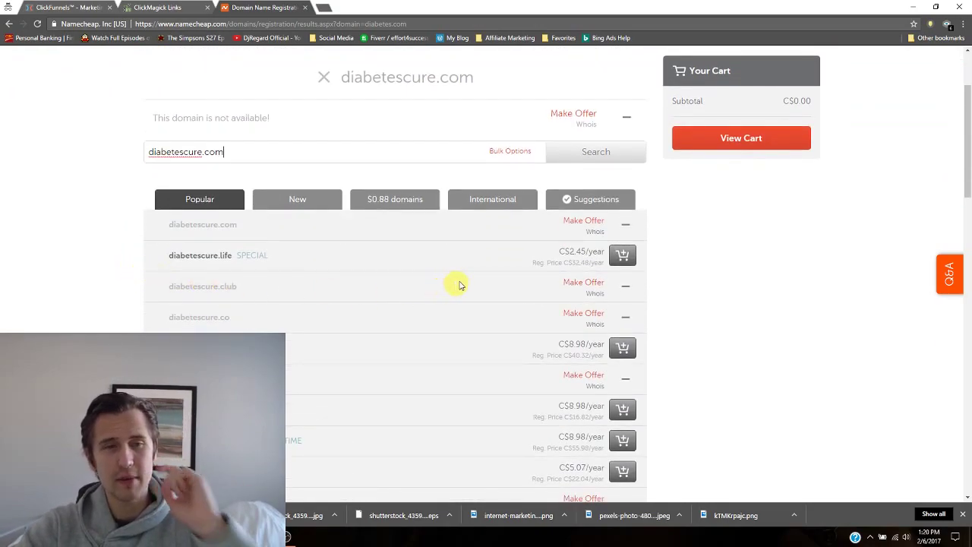
pyautogui.moveTo(586, 251); pyautogui.dragTo(562, 251)
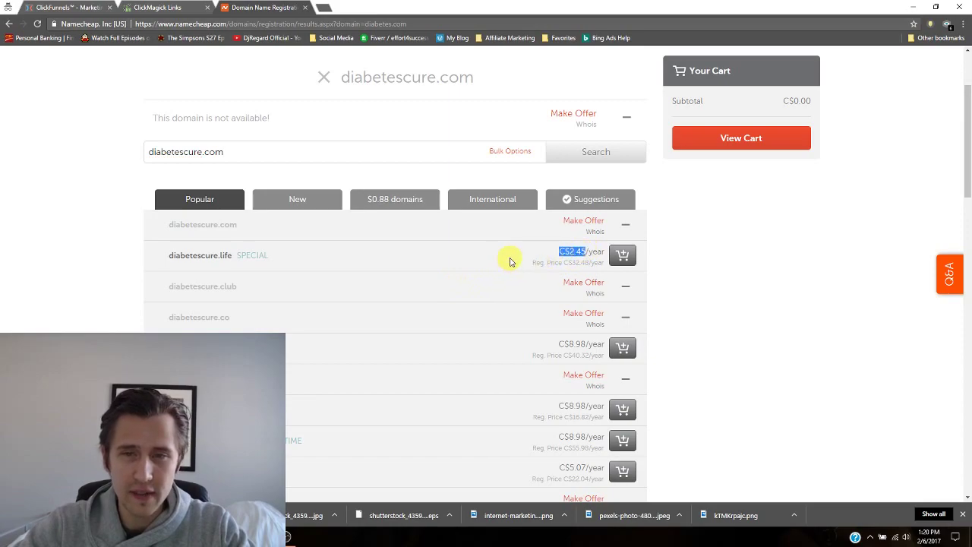
pyautogui.click(508, 260)
pyautogui.scroll(-2, 500, 286)
pyautogui.scroll(-3, 501, 288)
pyautogui.scroll(2, 553, 382)
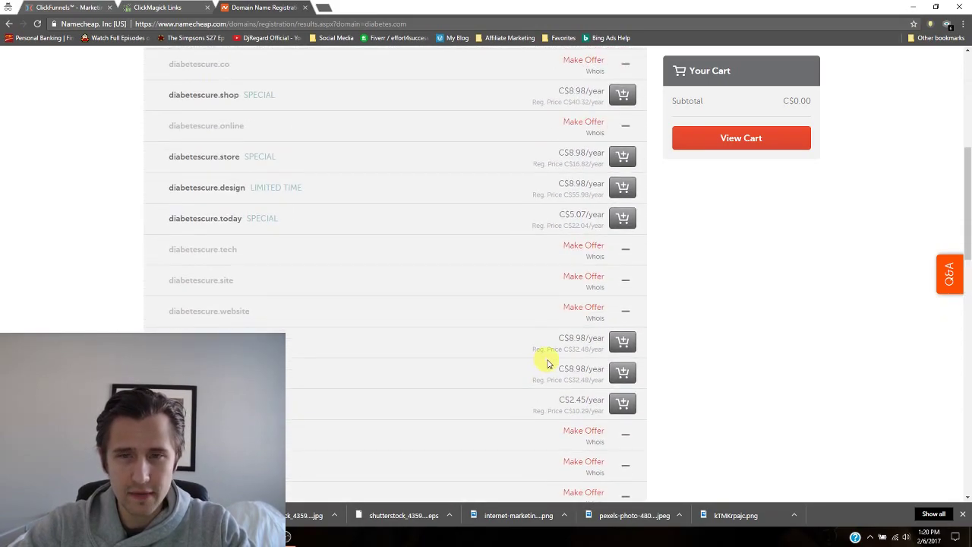
pyautogui.scroll(3, 569, 376)
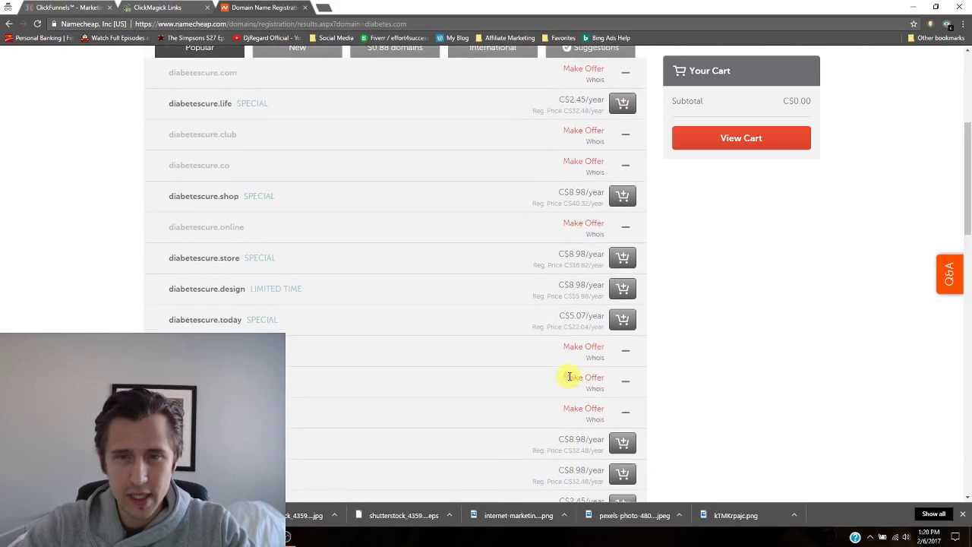
# Show the $0.88 domains for diabetescure and review which extensions are offered and their prices
pyautogui.click(387, 149)
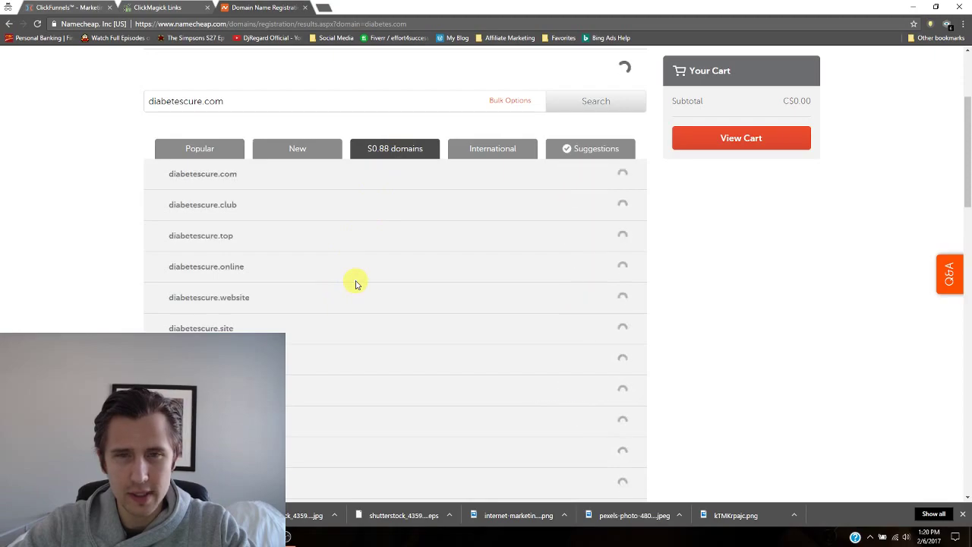
pyautogui.scroll(-2, 355, 284)
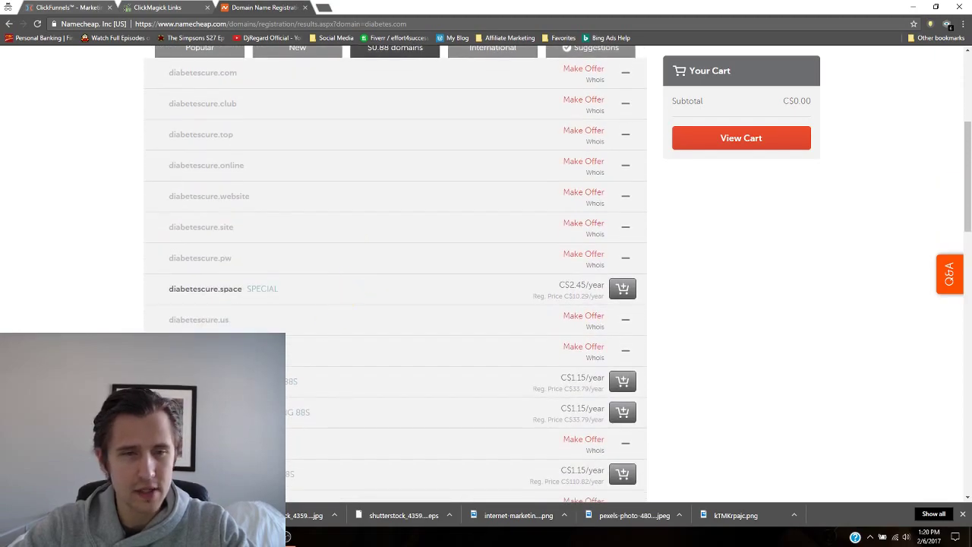
pyautogui.scroll(1, 326, 326)
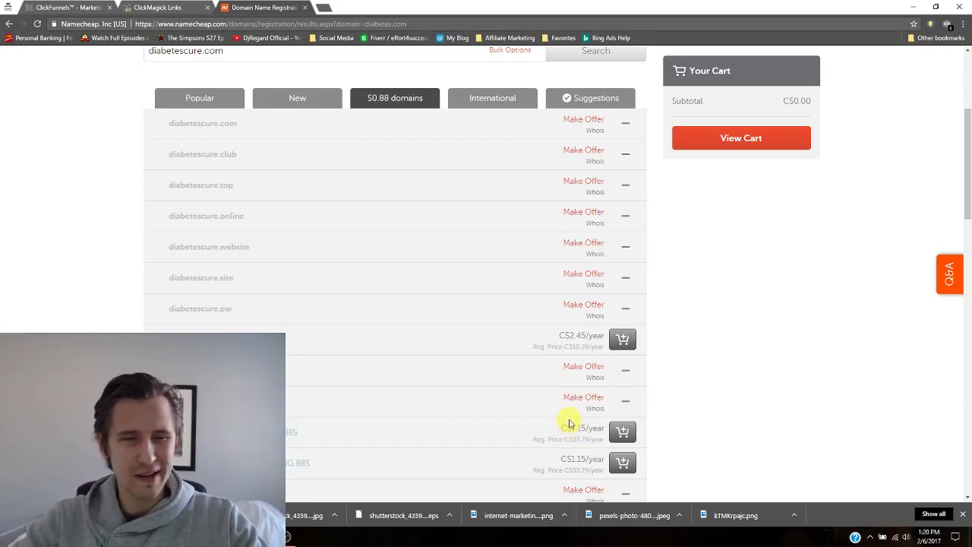
pyautogui.scroll(2, 321, 397)
pyautogui.scroll(-2, 304, 384)
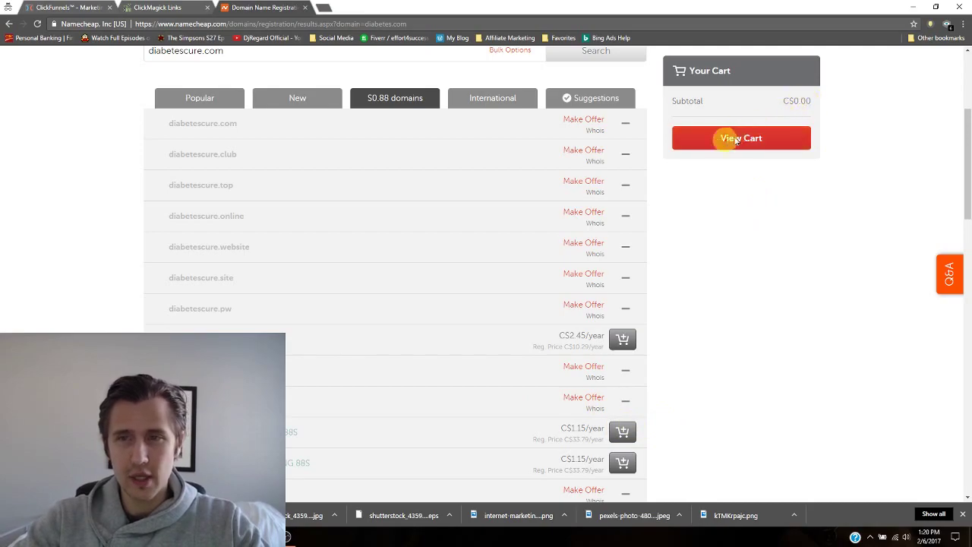
pyautogui.scroll(3, 662, 285)
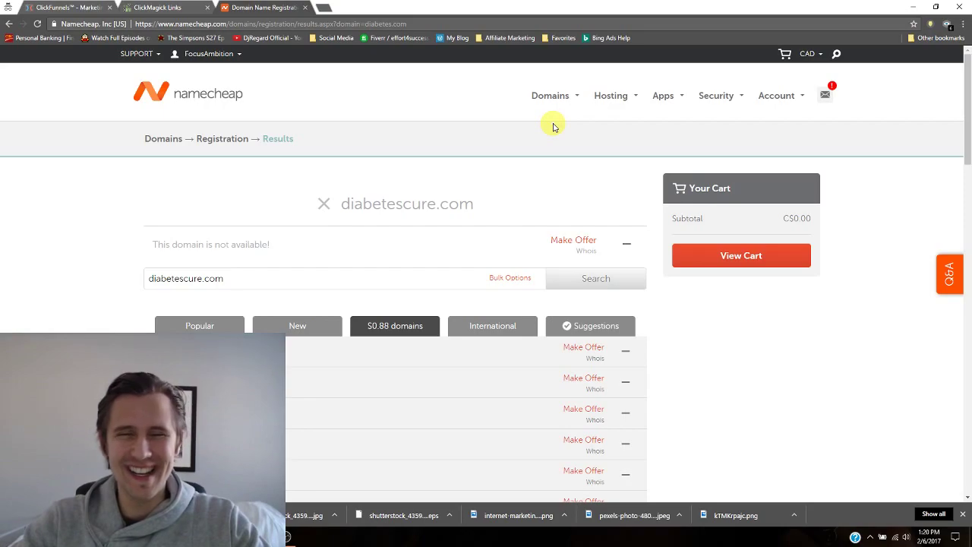
# Go to the account dashboard and open the management page of the domain marketingsuccess.site
pyautogui.moveTo(569, 96)
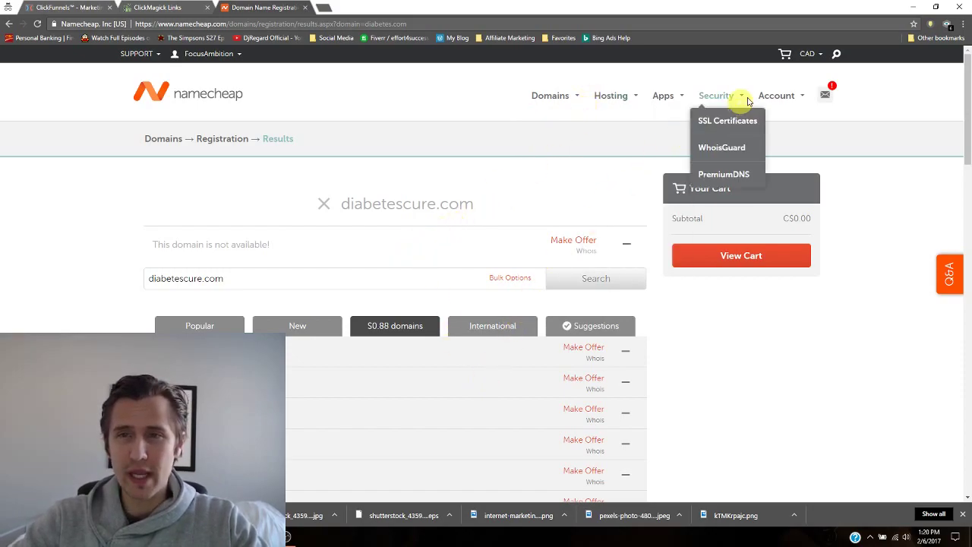
pyautogui.moveTo(776, 95)
pyautogui.click(776, 124)
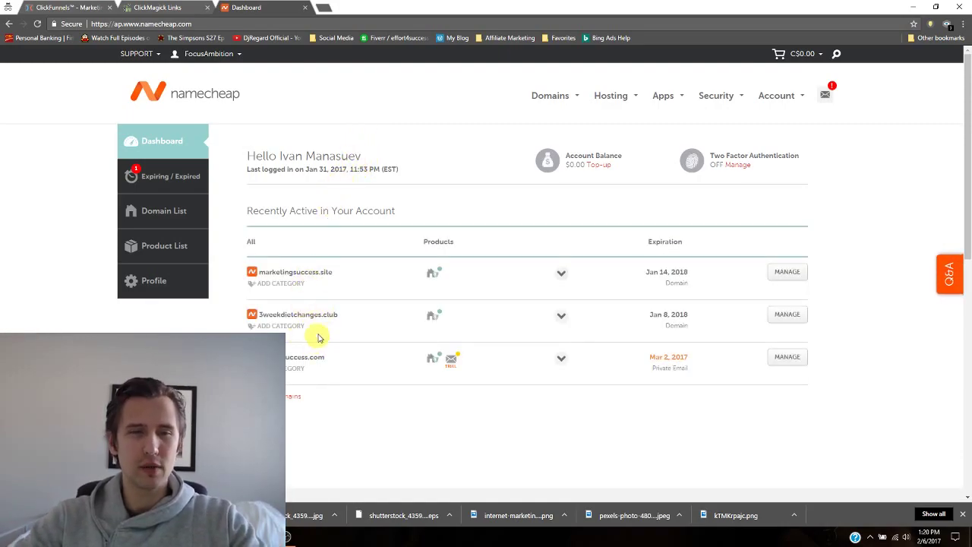
pyautogui.doubleClick(296, 272)
pyautogui.click(319, 273)
pyautogui.click(786, 275)
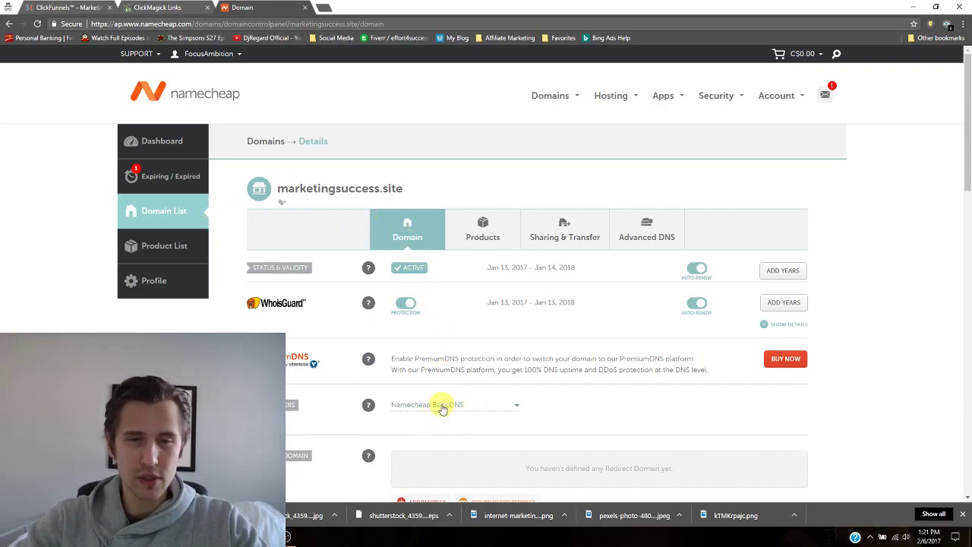
# Set the nameservers of marketingsuccess.site to Namecheap BasicDNS
pyautogui.click(443, 405)
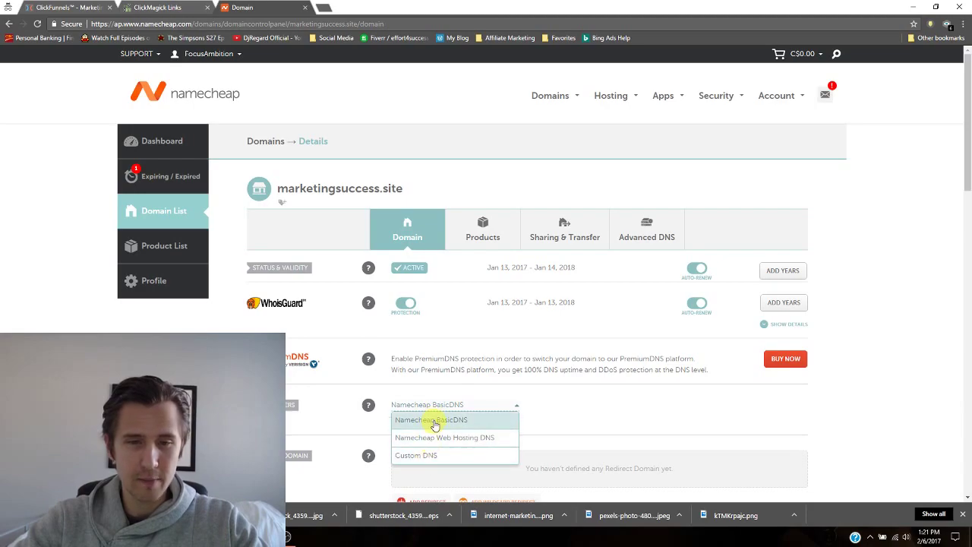
pyautogui.click(434, 422)
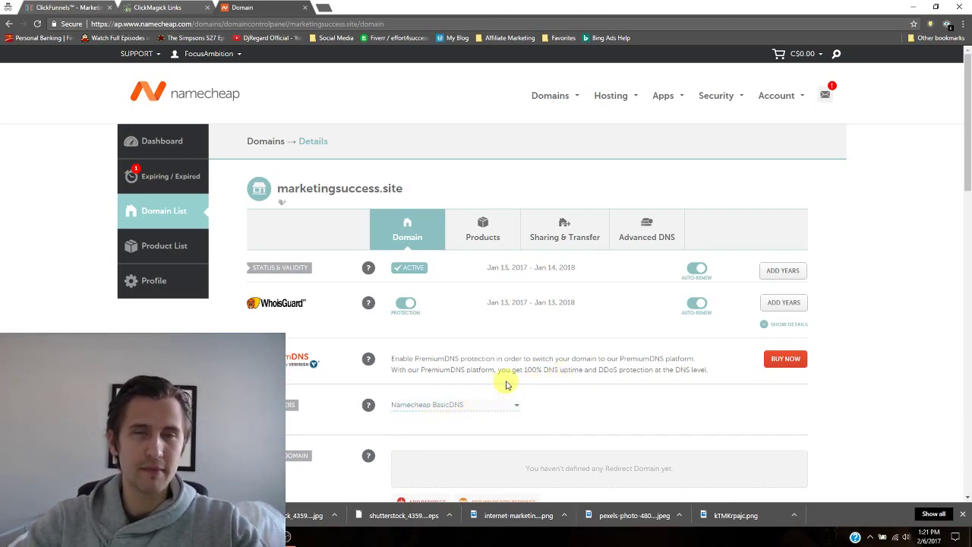
pyautogui.scroll(-1, 448, 408)
pyautogui.click(447, 353)
pyautogui.click(444, 372)
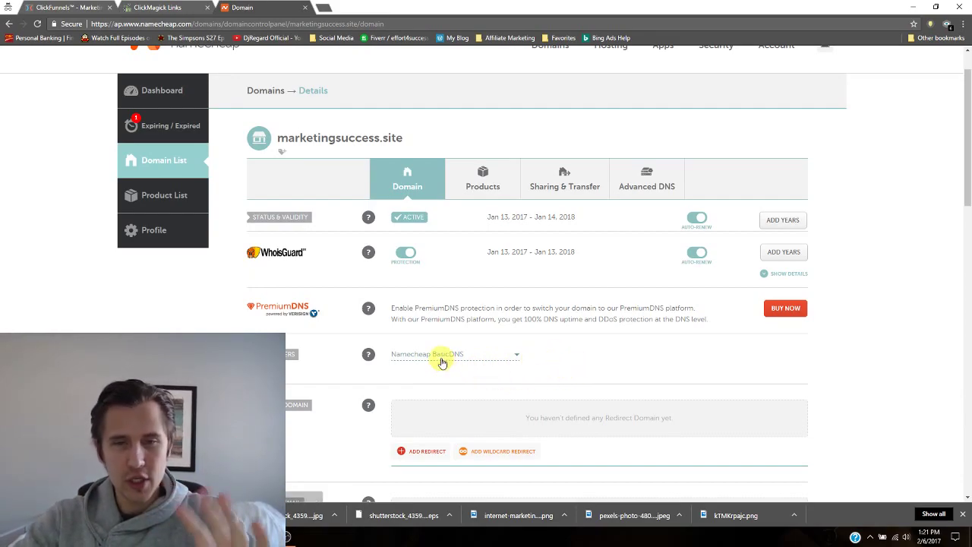
# Open the advanced DNS settings of marketingsuccess.site and go to its host records
pyautogui.click(650, 184)
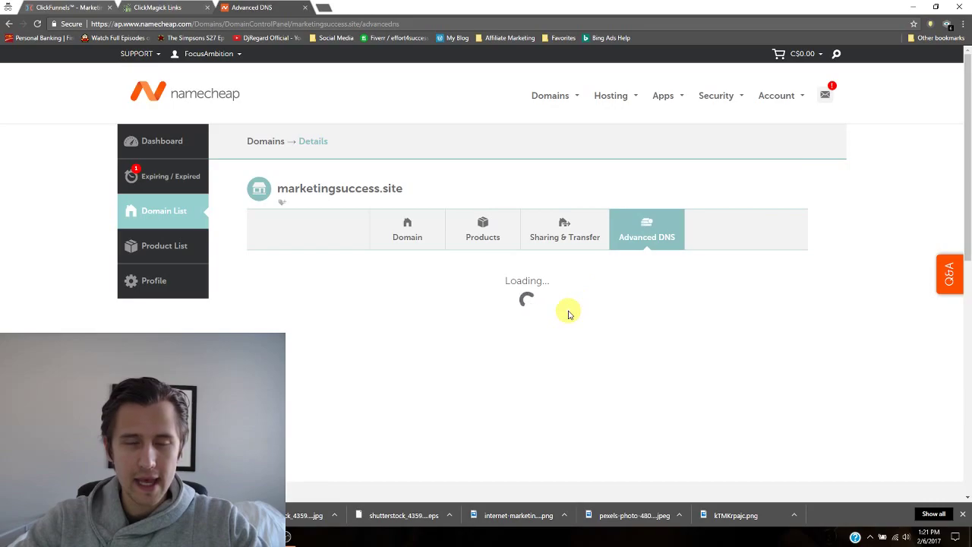
pyautogui.scroll(-1, 568, 311)
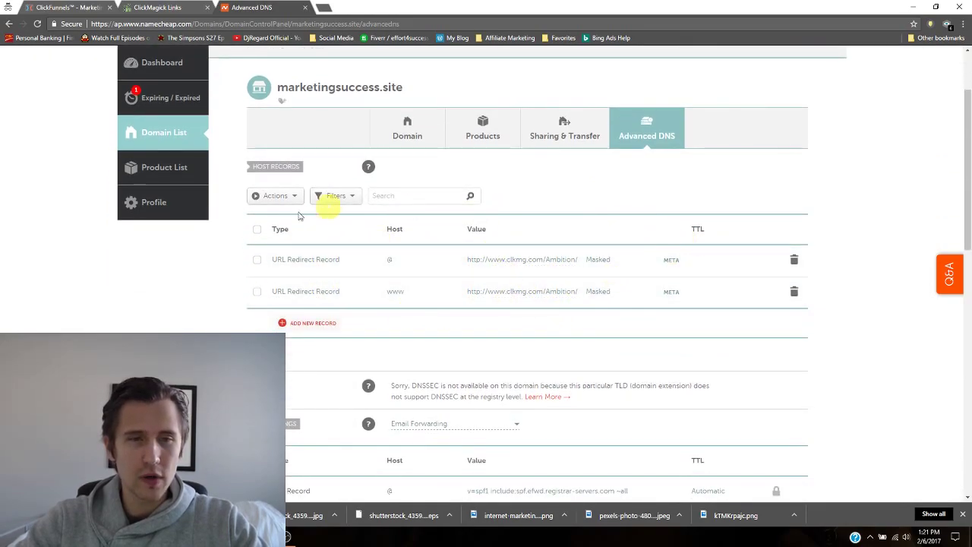
pyautogui.moveTo(254, 162); pyautogui.dragTo(302, 162)
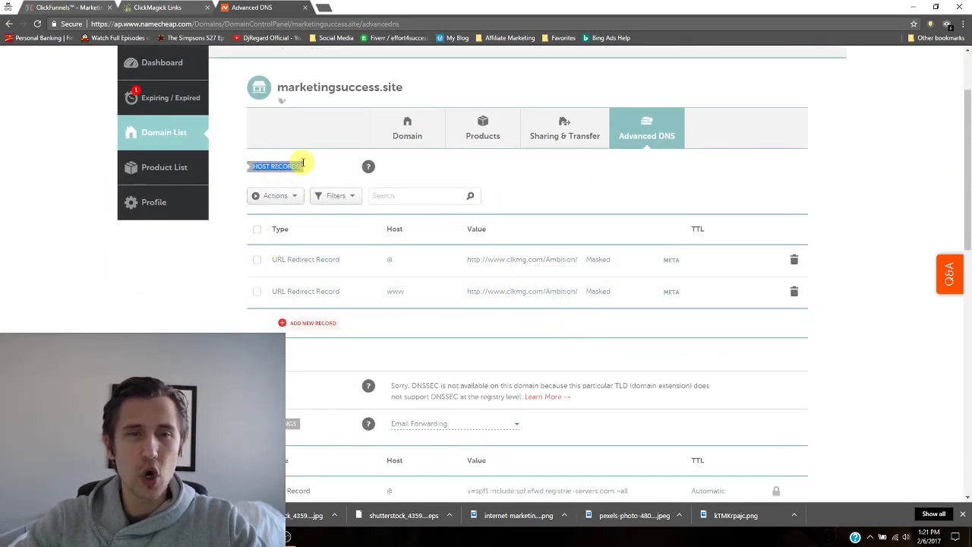
# Edit the first host record of marketingsuccess.site as a URL Redirect Record with host @
pyautogui.click(327, 260)
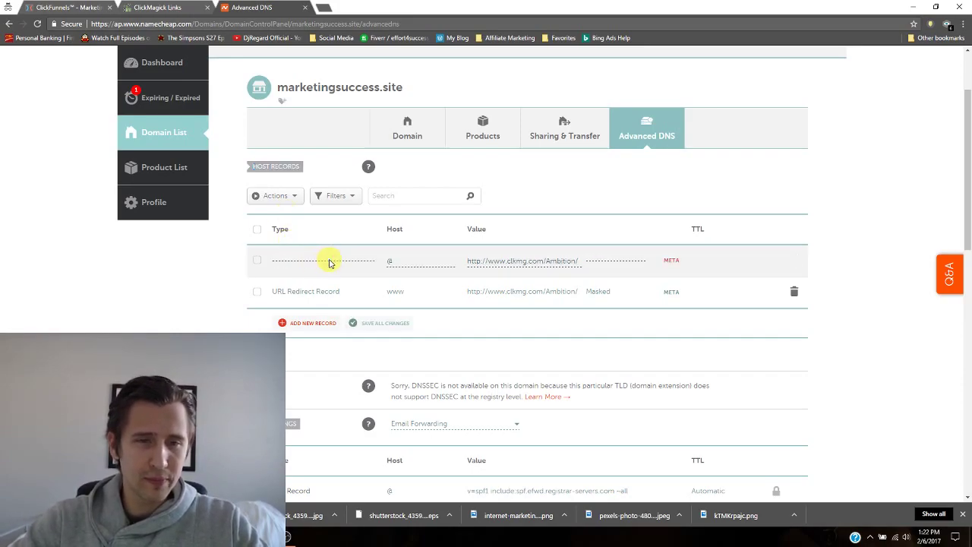
pyautogui.click(330, 260)
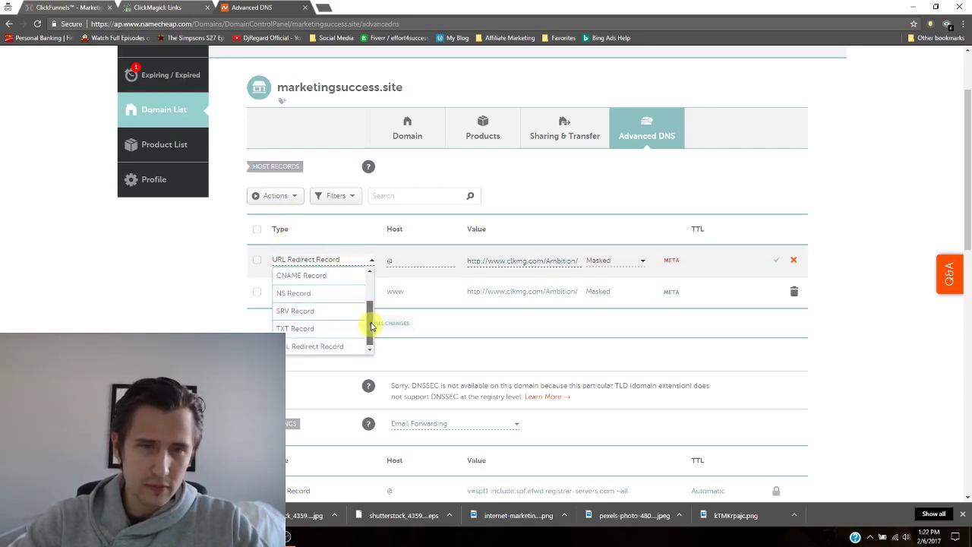
pyautogui.moveTo(369, 321)
pyautogui.mouseDown()
pyautogui.moveTo(372, 290)
pyautogui.moveTo(369, 339)
pyautogui.mouseUp()
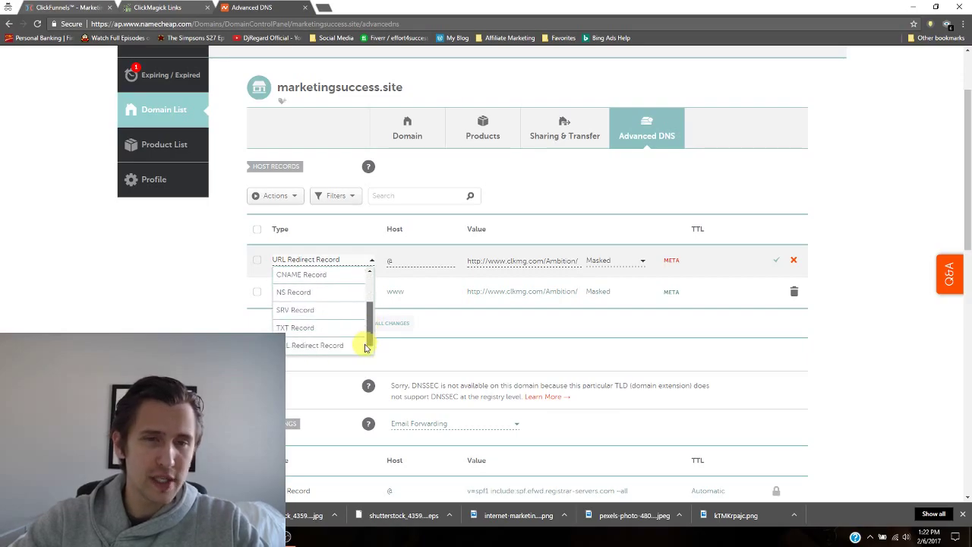
pyautogui.click(321, 347)
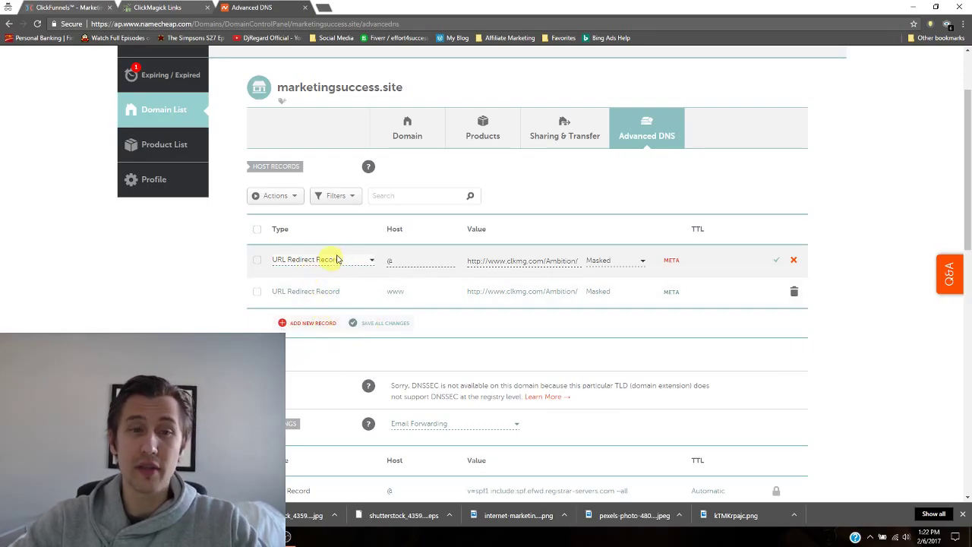
pyautogui.click(394, 263)
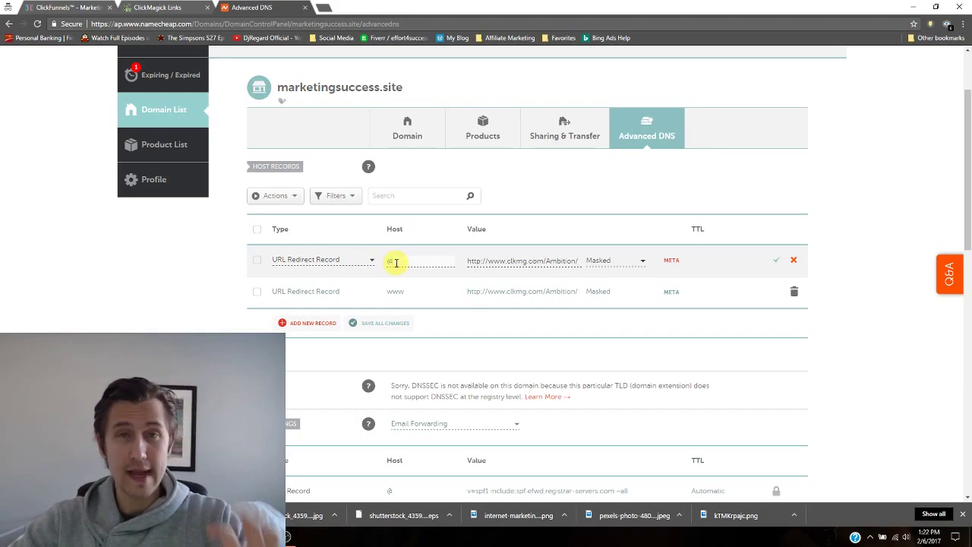
pyautogui.write('@')
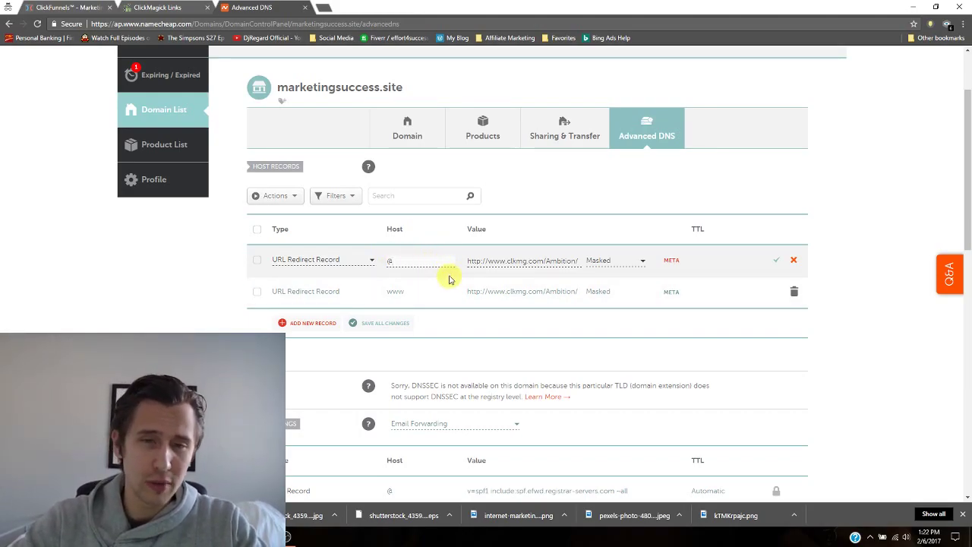
pyautogui.doubleClick(523, 260)
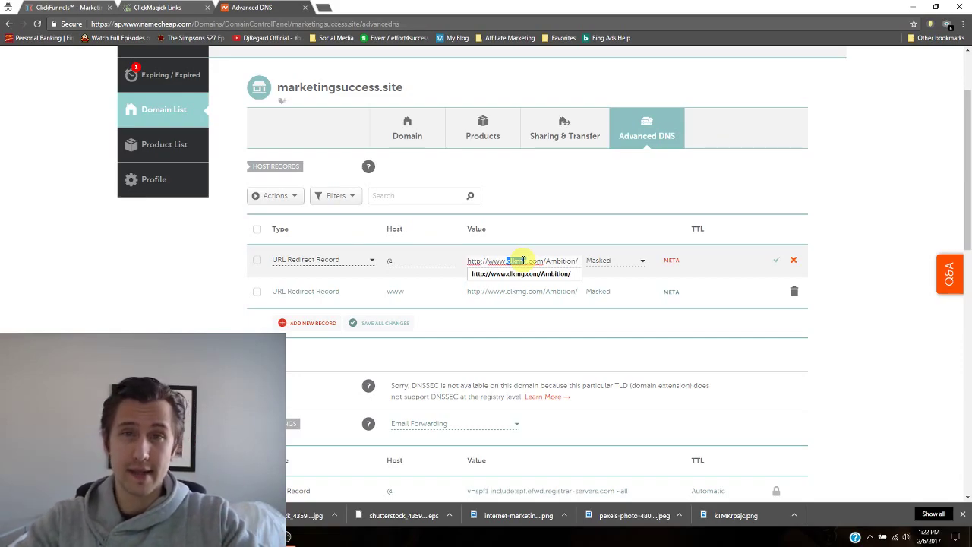
# Switch to ClickMagick, open its FAQs and search them for "custom domain"
pyautogui.click(165, 10)
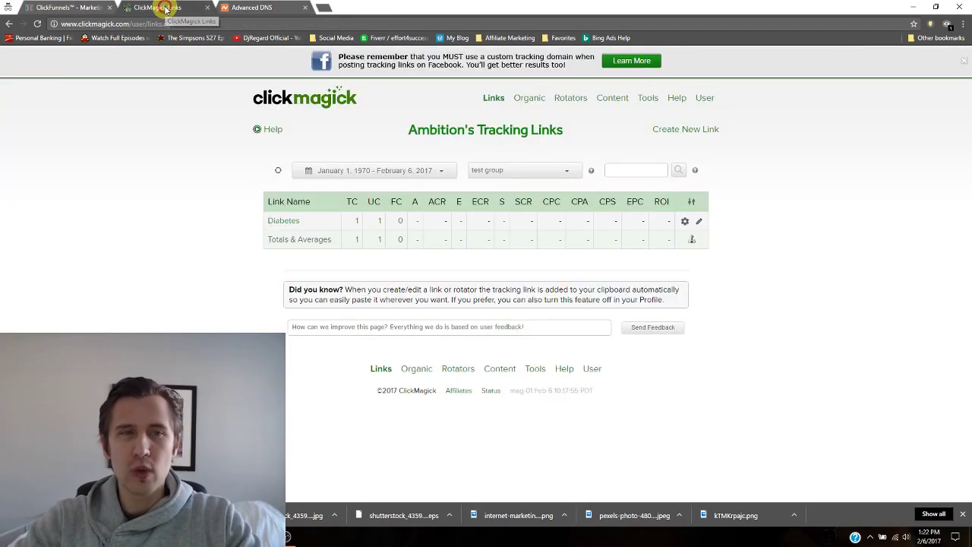
pyautogui.click(675, 100)
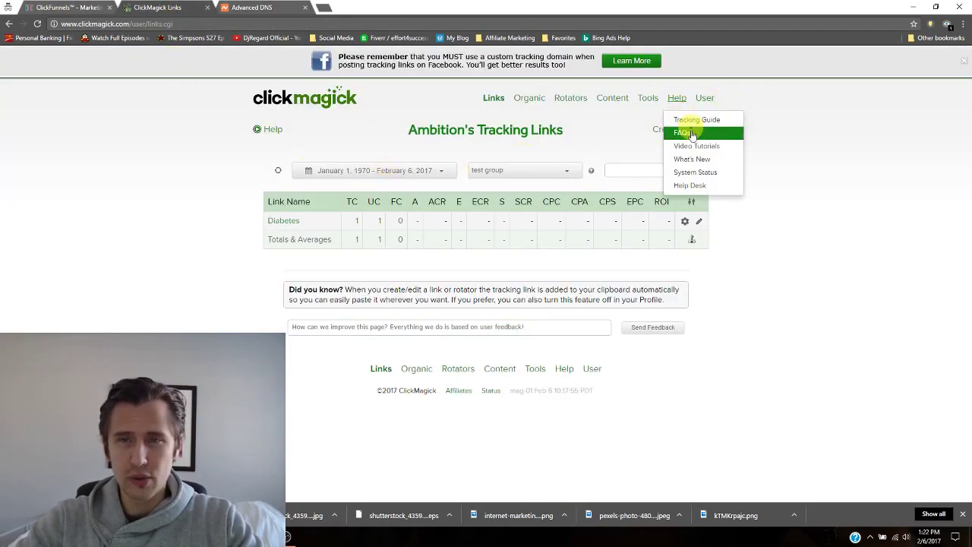
pyautogui.click(682, 132)
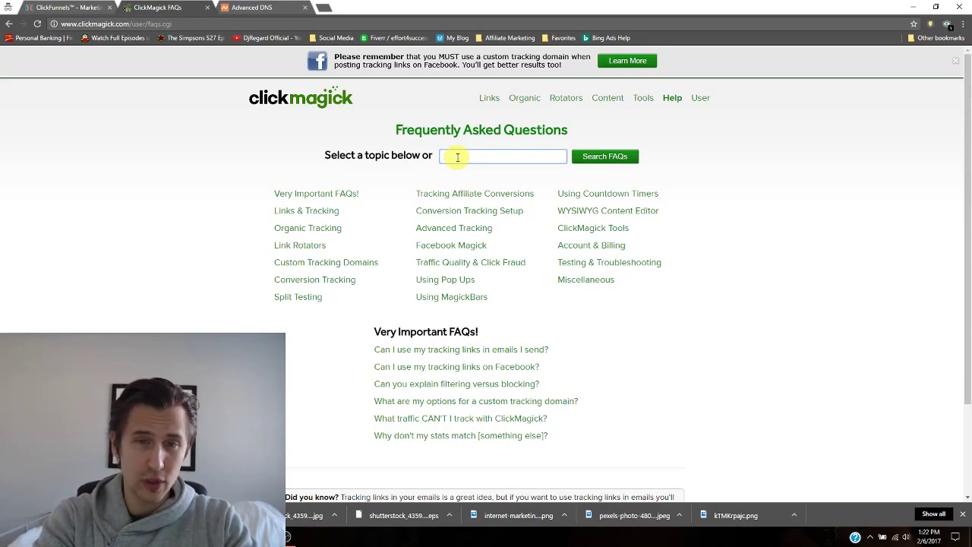
pyautogui.write('cu')
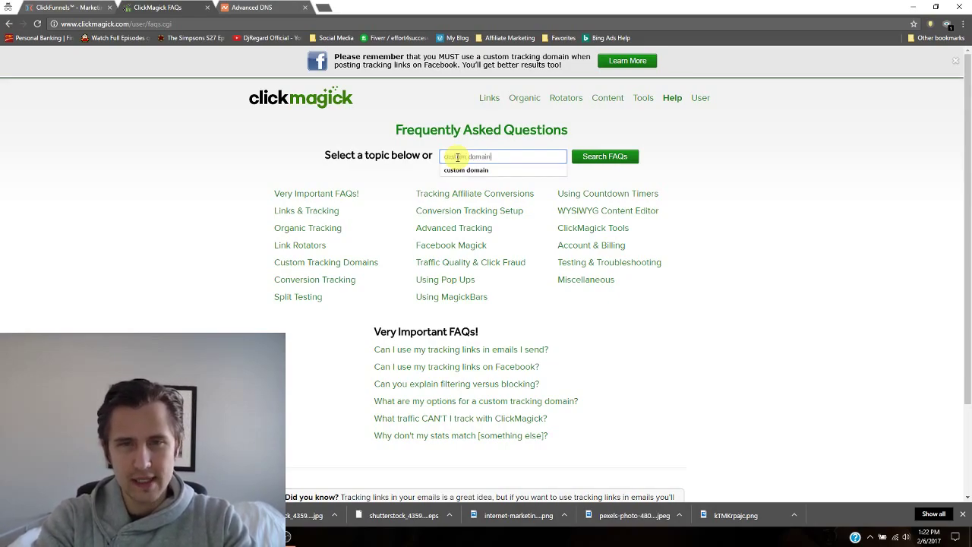
pyautogui.write('stom domain')
pyautogui.press('Return')
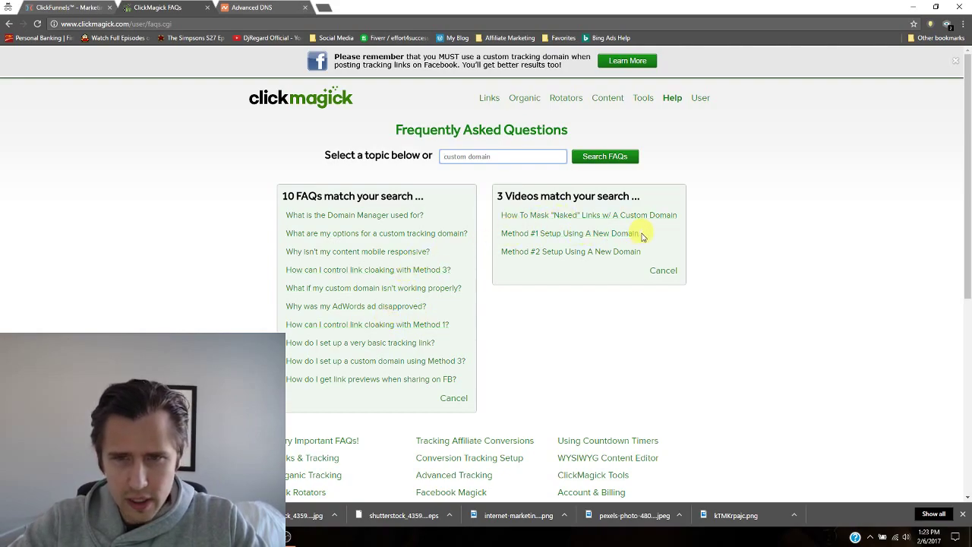
# Search the FAQs for "setup new method" and open the article on setting up a custom domain using Method 1
pyautogui.moveTo(491, 157); pyautogui.dragTo(393, 157)
pyautogui.write('se')
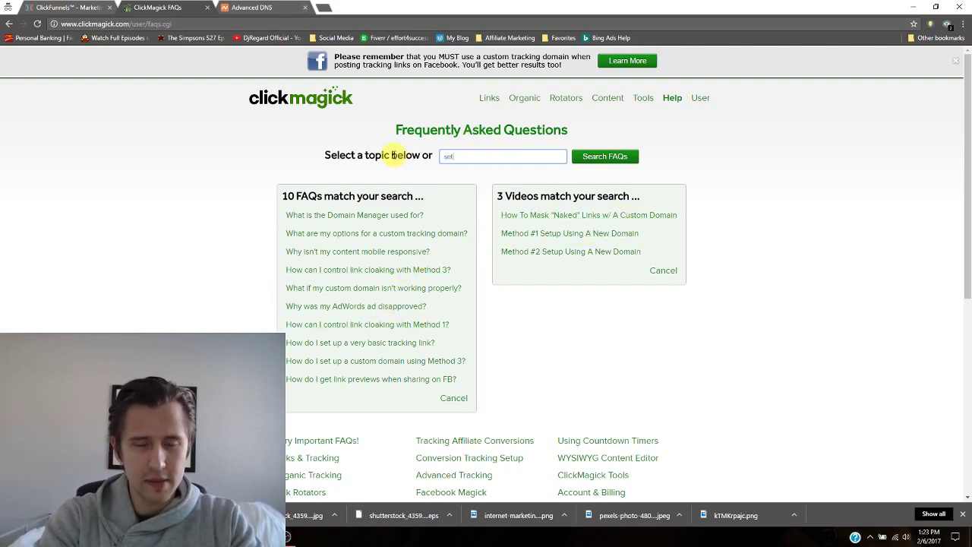
pyautogui.write('tup new method')
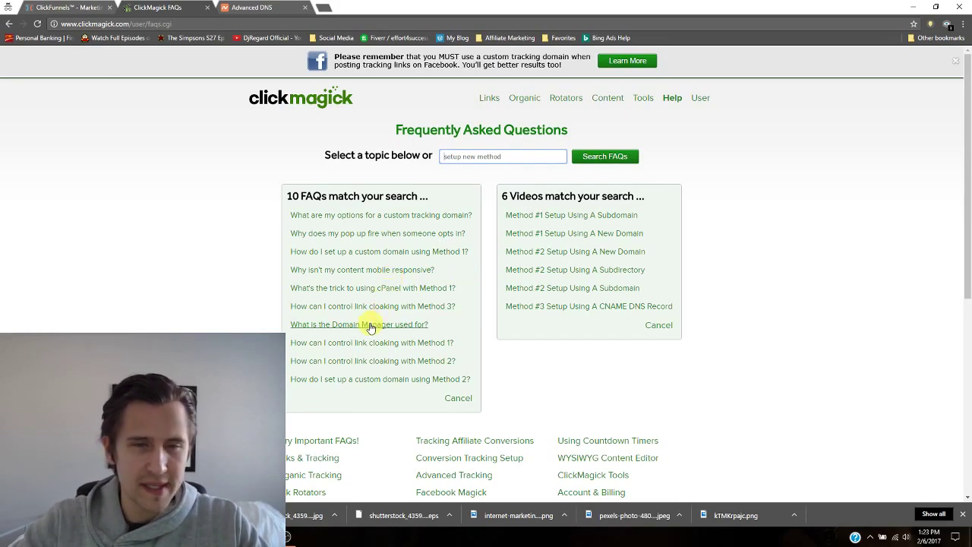
pyautogui.click(363, 254)
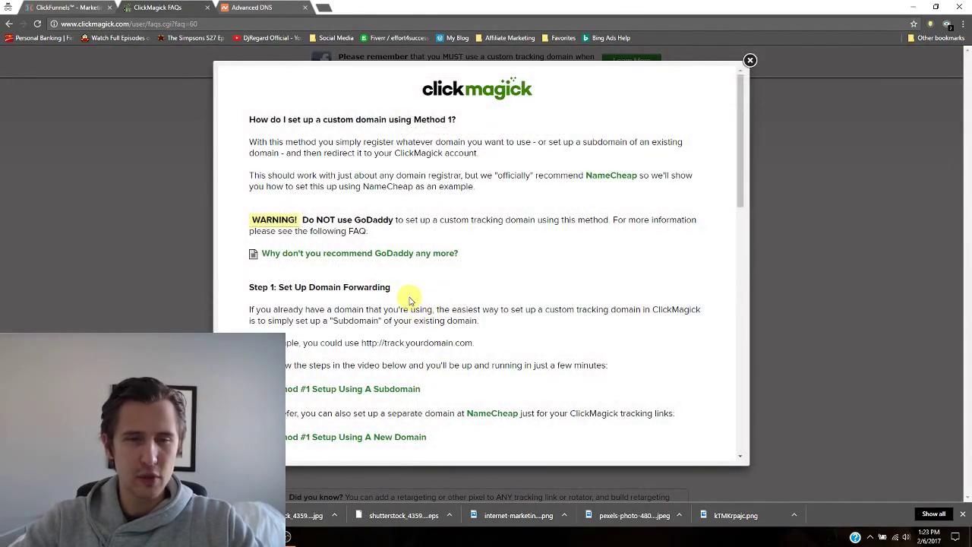
pyautogui.scroll(-2, 418, 304)
pyautogui.scroll(-5, 410, 300)
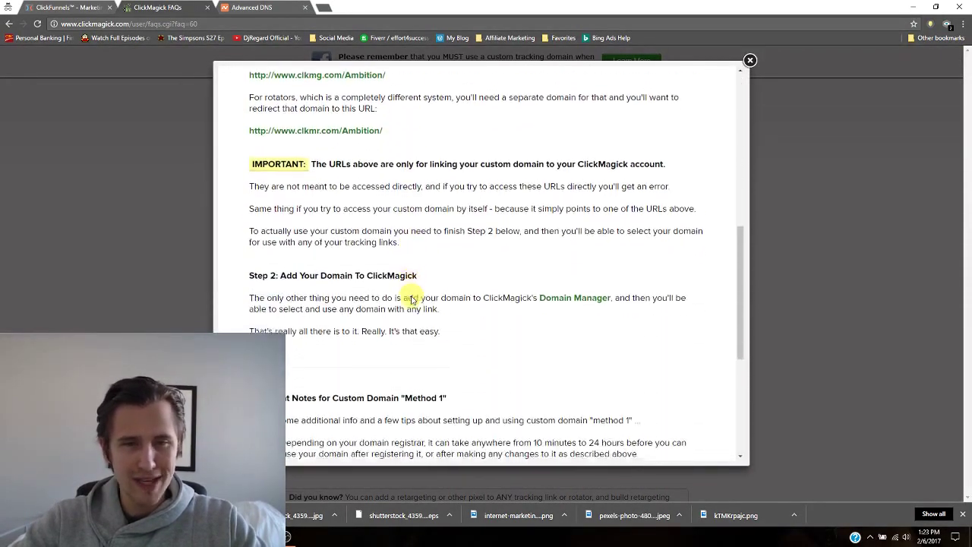
pyautogui.scroll(-2, 411, 296)
pyautogui.scroll(2, 412, 299)
pyautogui.scroll(3, 411, 301)
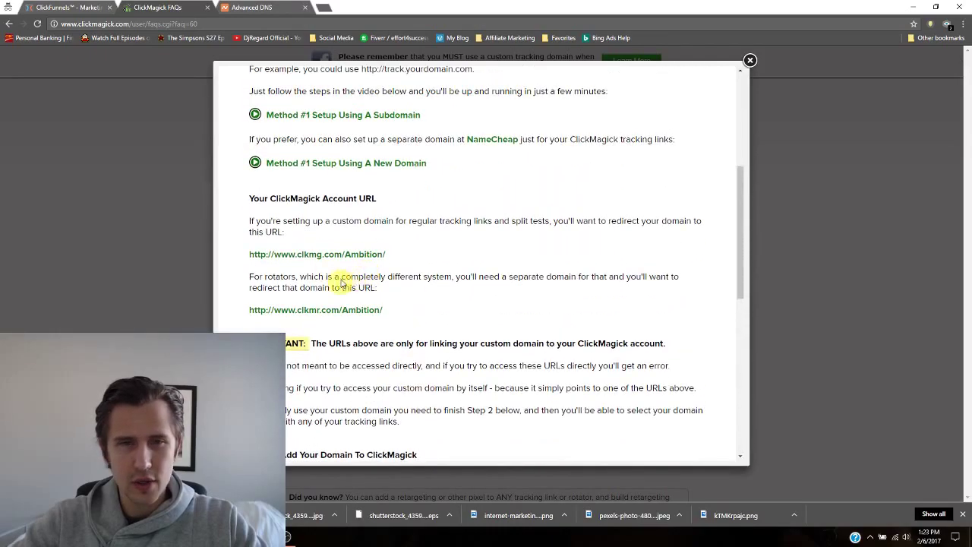
pyautogui.tripleClick(316, 254)
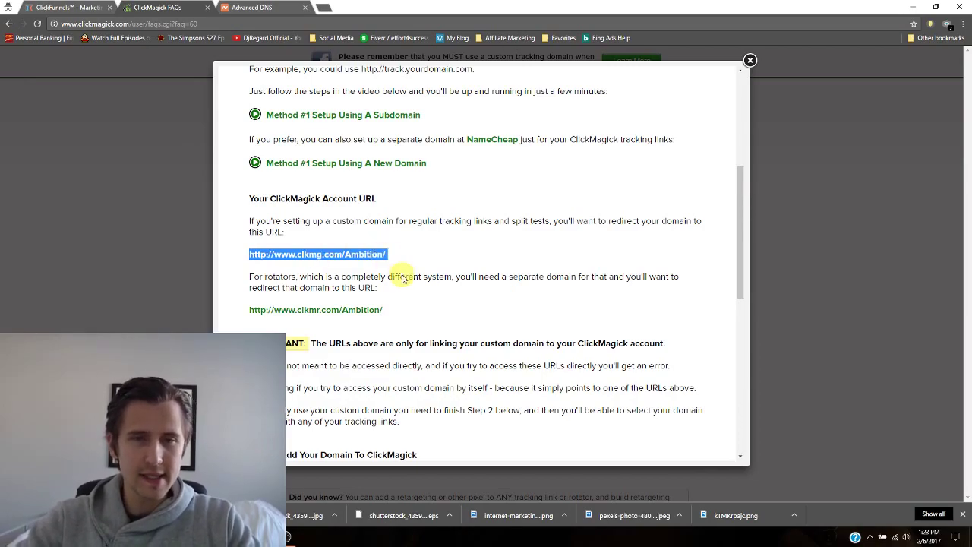
pyautogui.scroll(1, 402, 275)
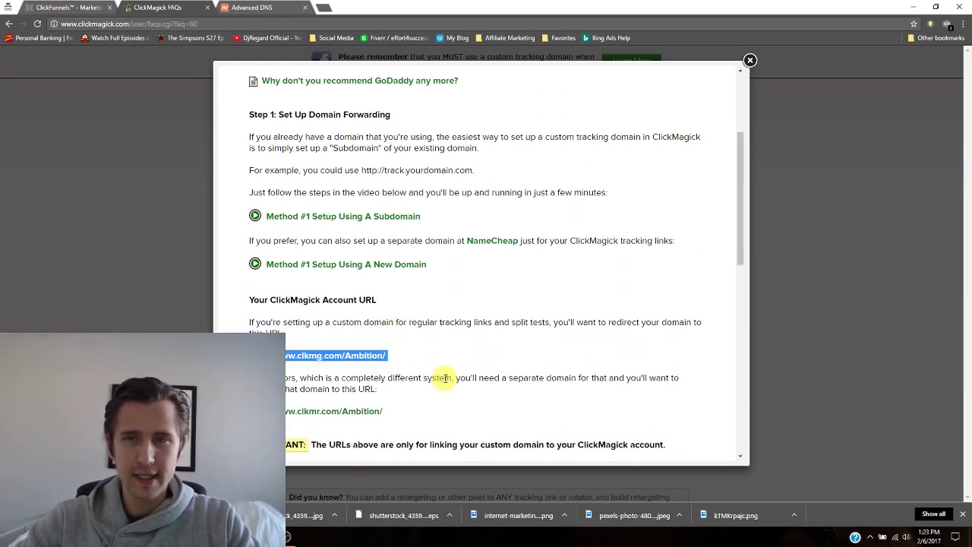
pyautogui.scroll(1, 444, 377)
pyautogui.click(242, 9)
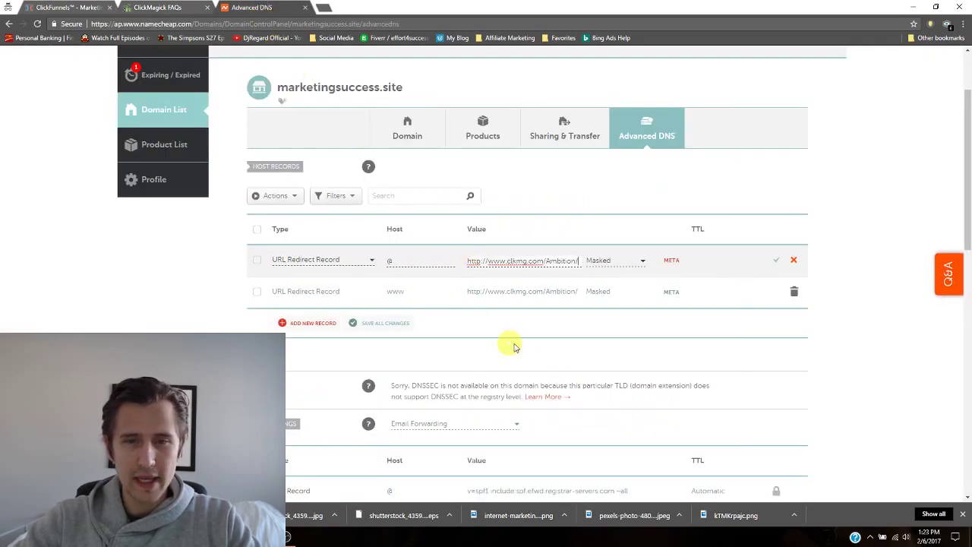
pyautogui.tripleClick(512, 259)
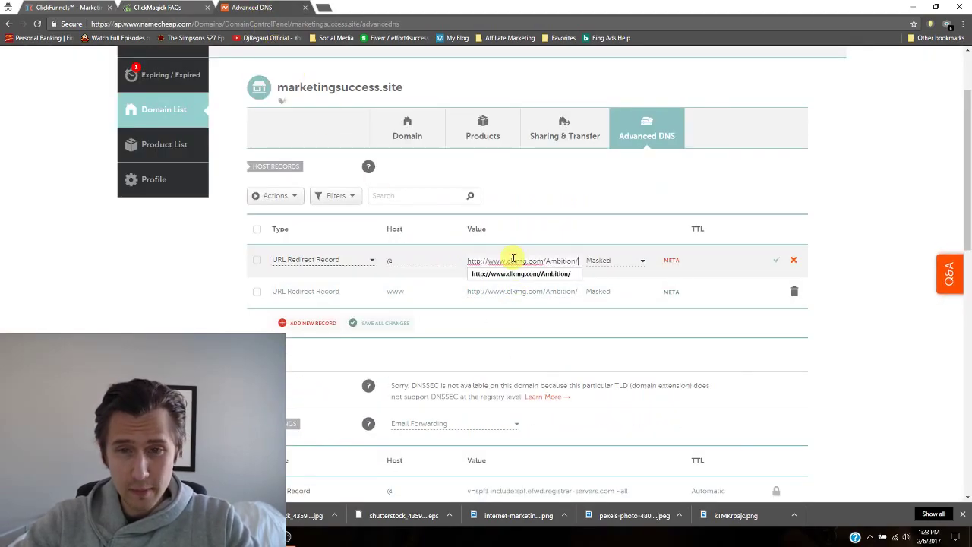
pyautogui.click(608, 261)
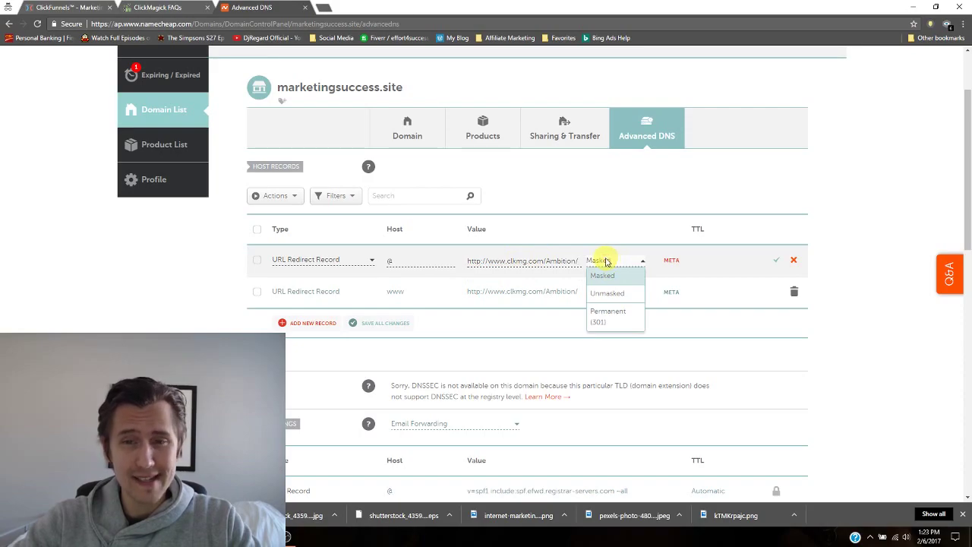
pyautogui.click(604, 275)
pyautogui.click(776, 260)
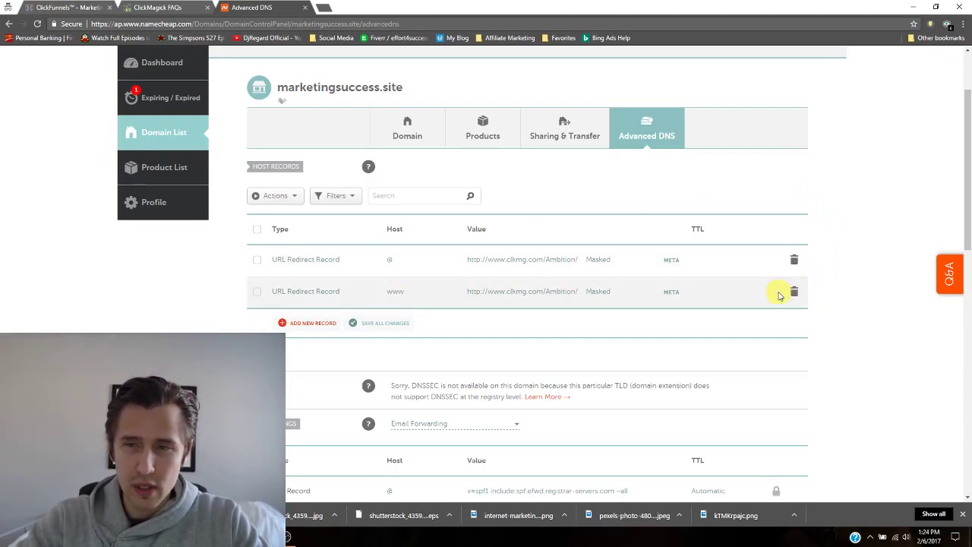
pyautogui.scroll(1, 229, 328)
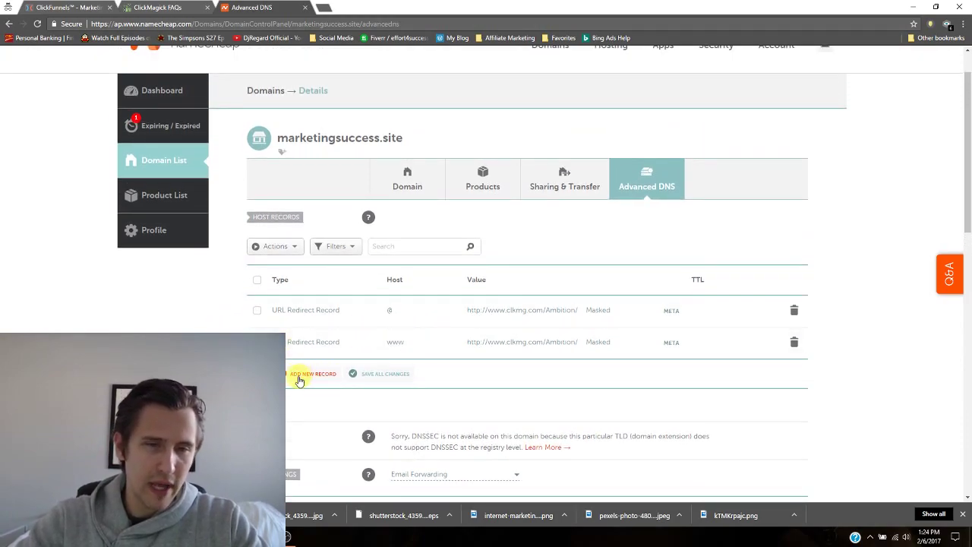
pyautogui.scroll(1, 289, 384)
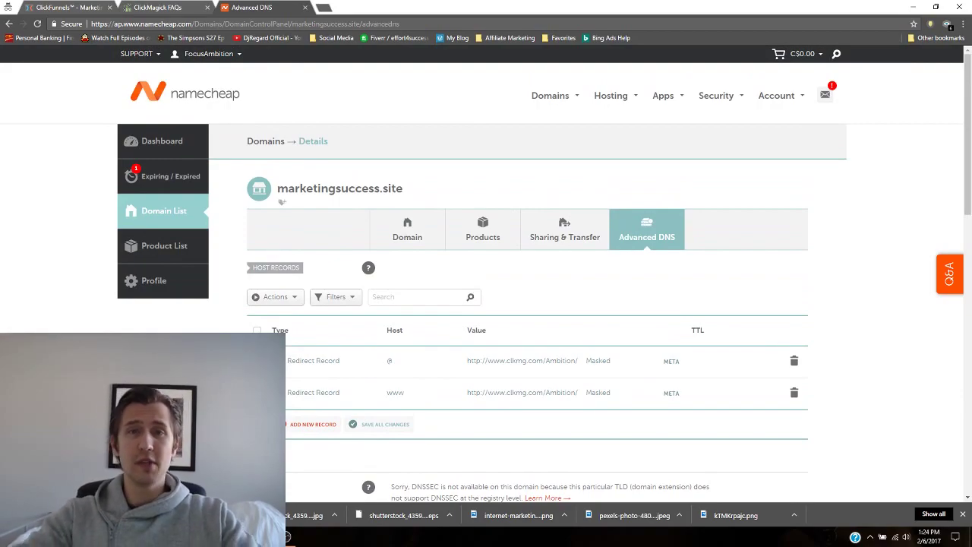
# Switch to ClickMagick, close the FAQ article and open the Domain Manager
pyautogui.doubleClick(350, 188)
pyautogui.click(154, 7)
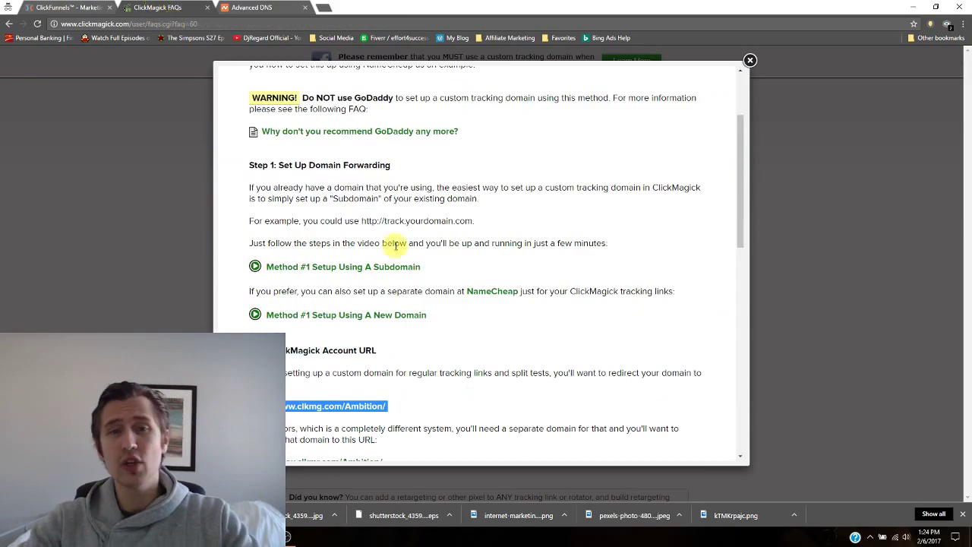
pyautogui.click(750, 60)
pyautogui.click(644, 97)
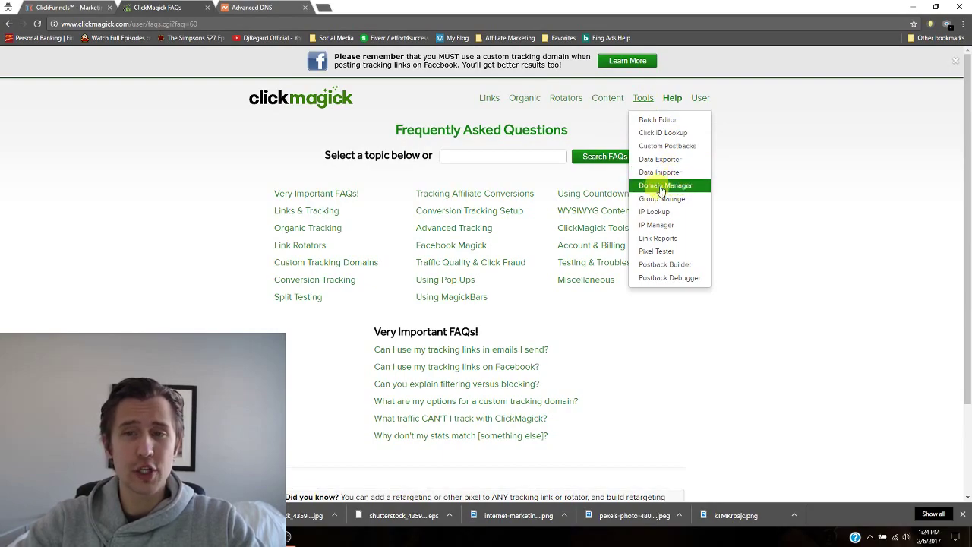
pyautogui.click(668, 186)
pyautogui.click(462, 169)
# Try entering the domain name marketingsuccess.site, copied from Namecheap, as a custom domain in ClickMagick's Domain Manager
pyautogui.click(259, 7)
pyautogui.moveTo(407, 189); pyautogui.dragTo(281, 187)
pyautogui.hotkey('ctrl', 'c')
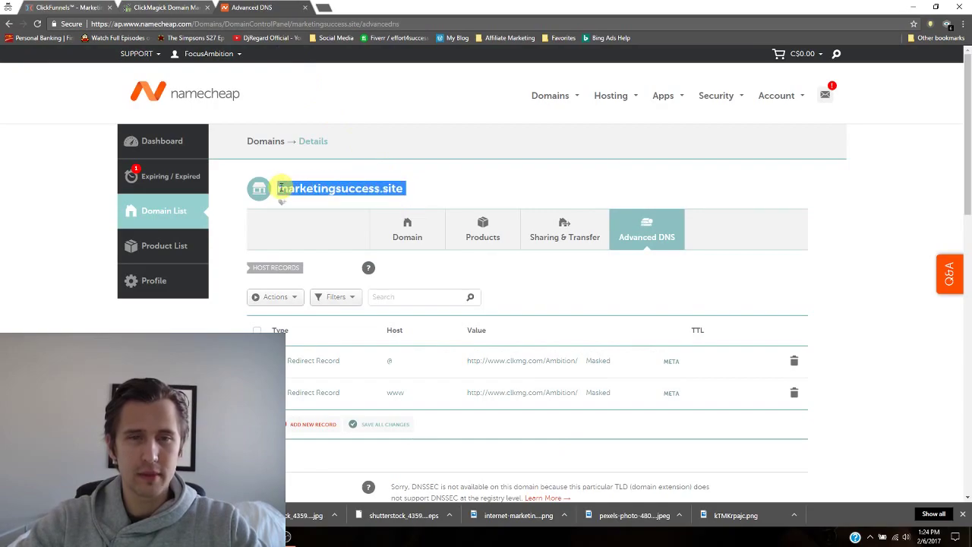
pyautogui.click(154, 7)
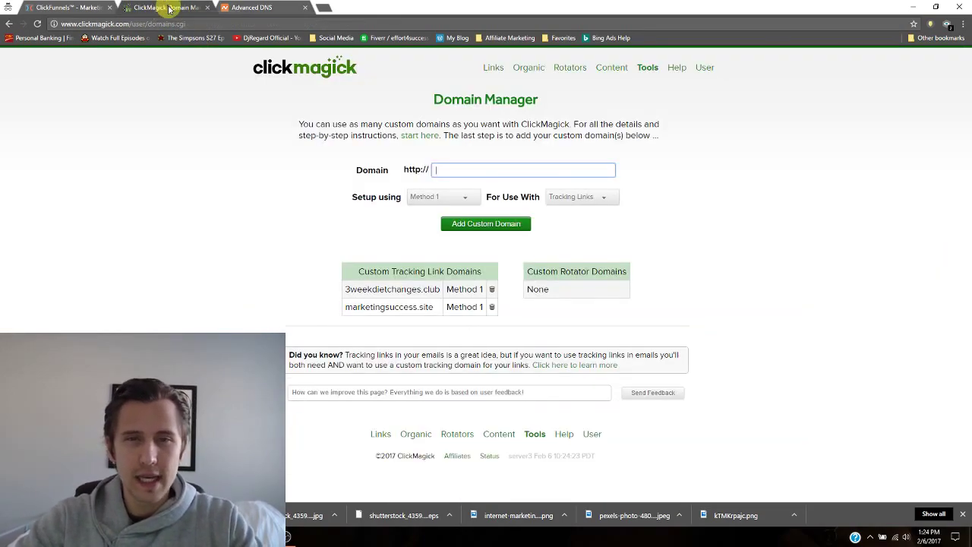
pyautogui.click(476, 168)
pyautogui.hotkey('ctrl', 'v')
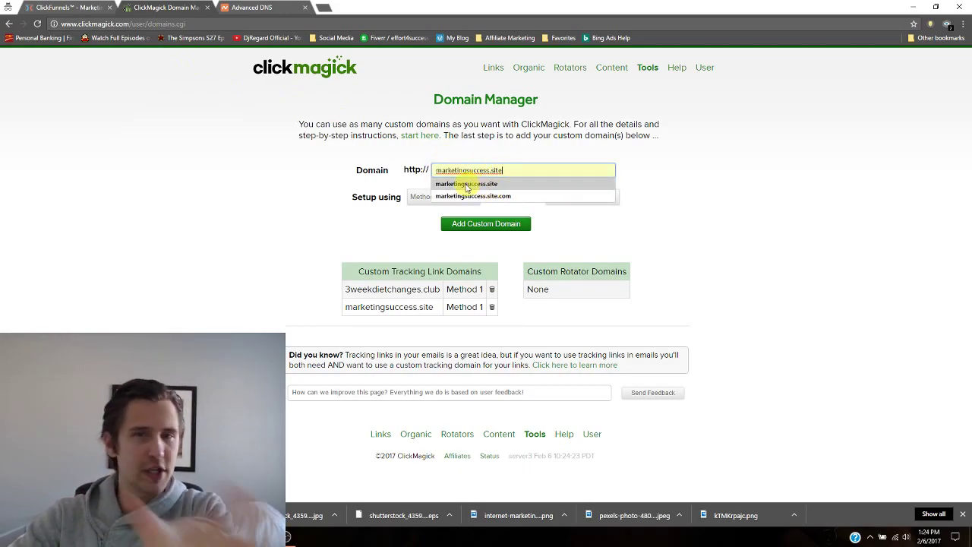
pyautogui.click(384, 210)
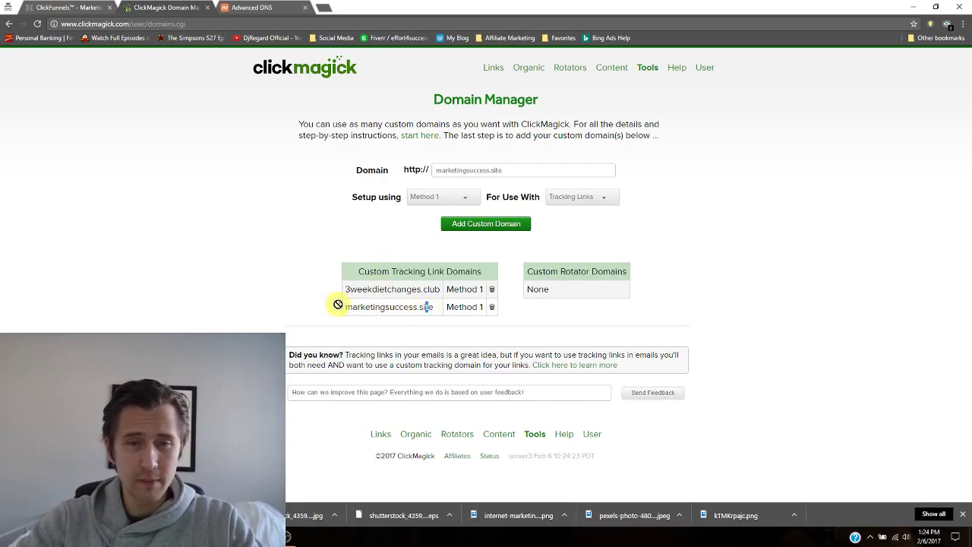
pyautogui.moveTo(514, 173); pyautogui.dragTo(435, 170)
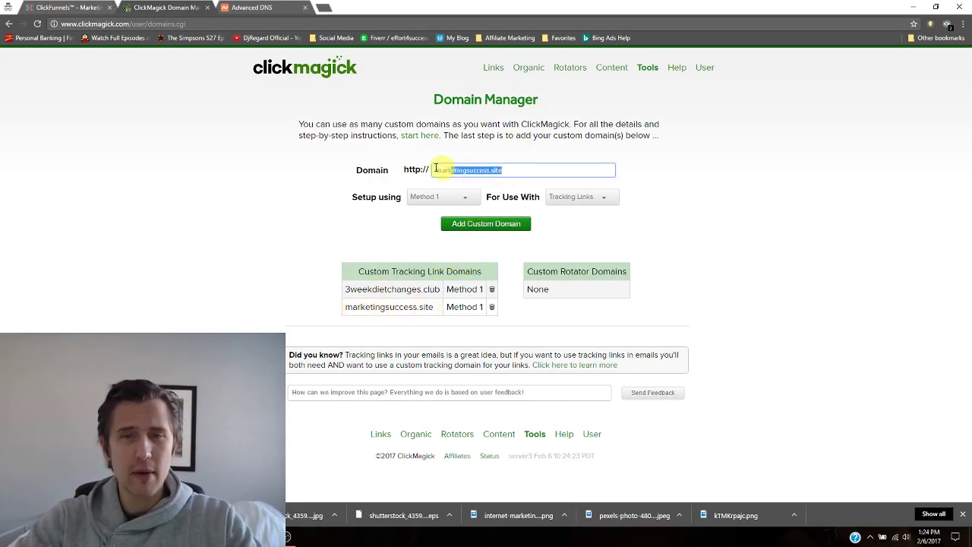
pyautogui.press('BackSpace')
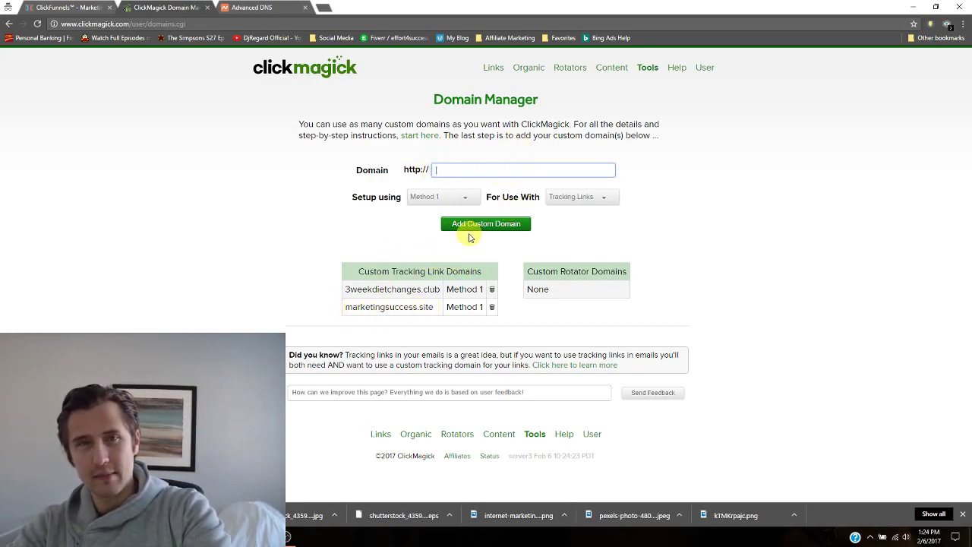
# Go to the tracking links list and open the settings of the Diabetes link
pyautogui.click(493, 68)
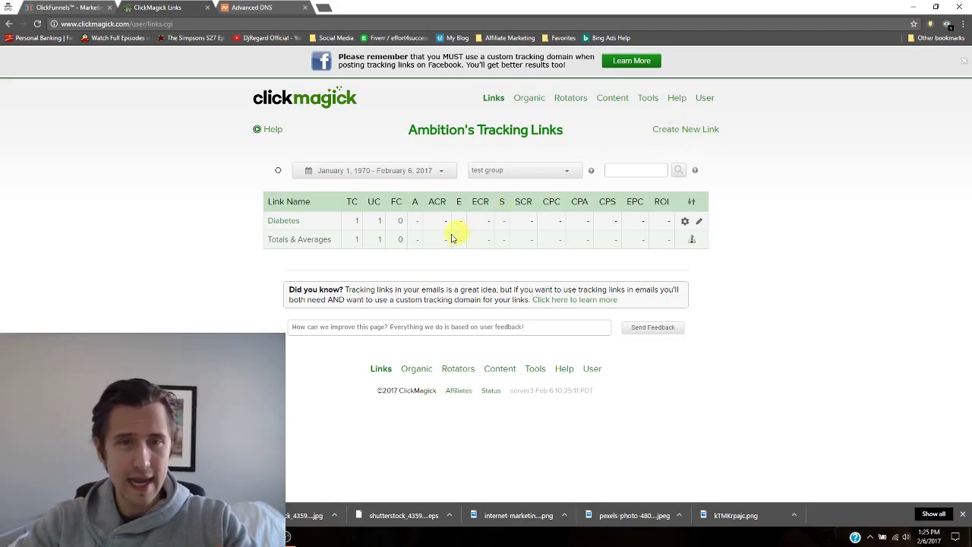
pyautogui.click(284, 222)
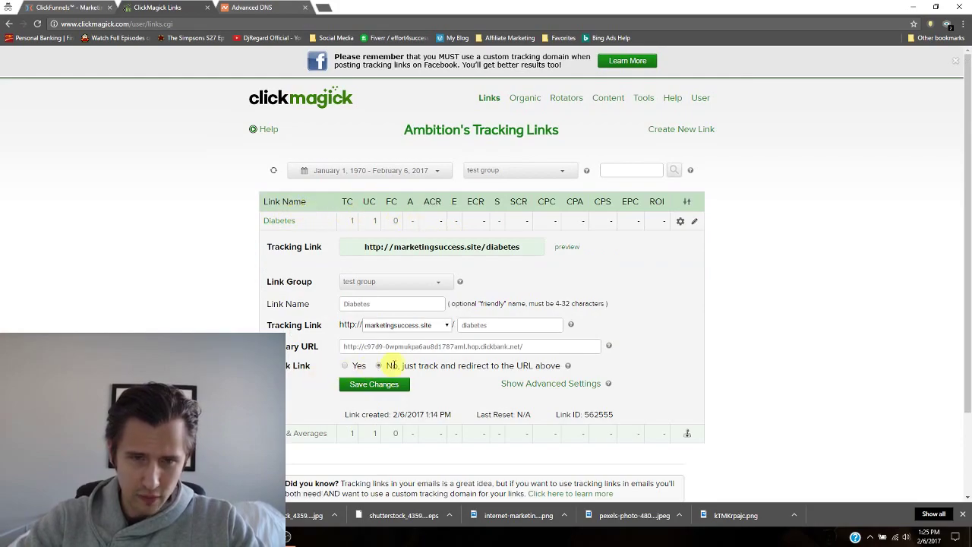
# Copy the Diabetes link's Primary URL, check its destination page in a new browser tab, and close that tab
pyautogui.tripleClick(440, 347)
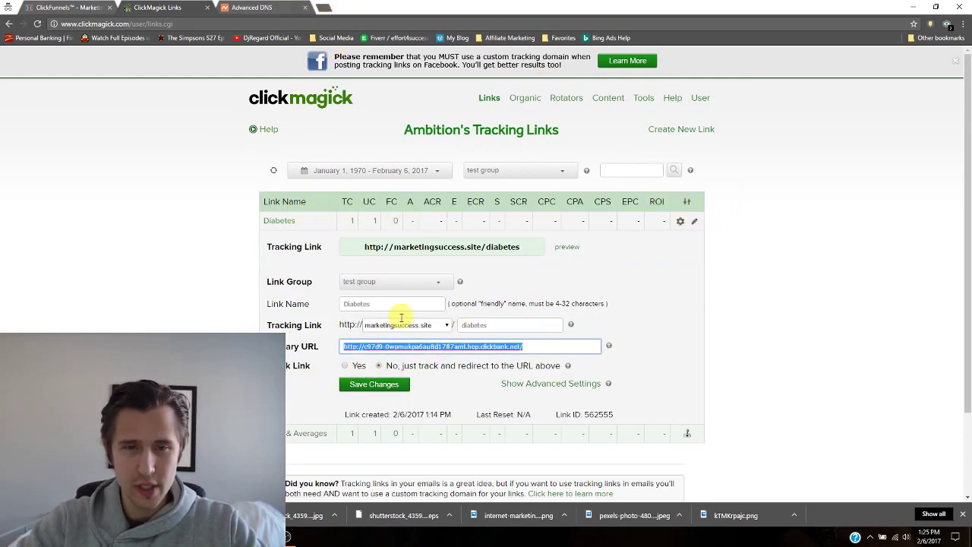
pyautogui.hotkey('ctrl', 'c')
pyautogui.click(324, 7)
pyautogui.hotkey('ctrl', 'v')
pyautogui.press('Return')
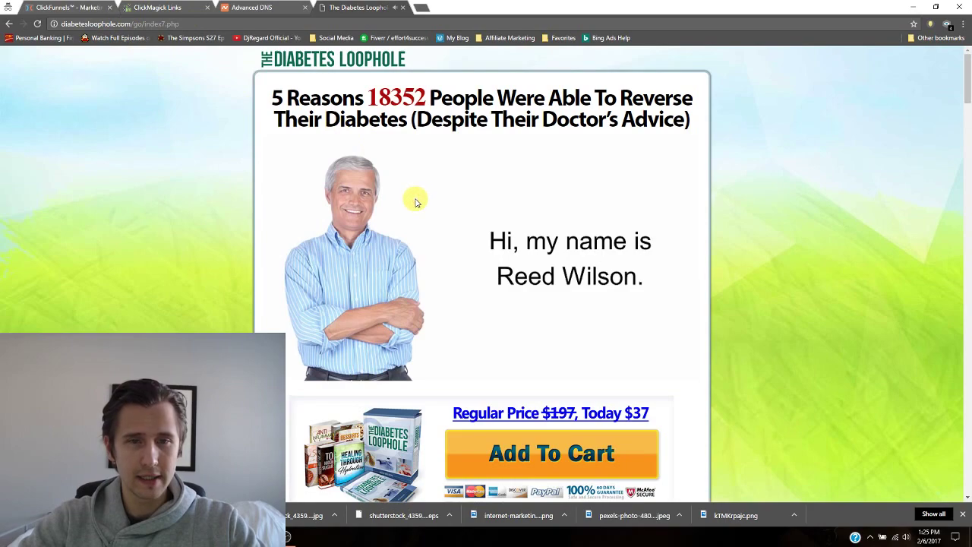
pyautogui.scroll(-3, 282, 243)
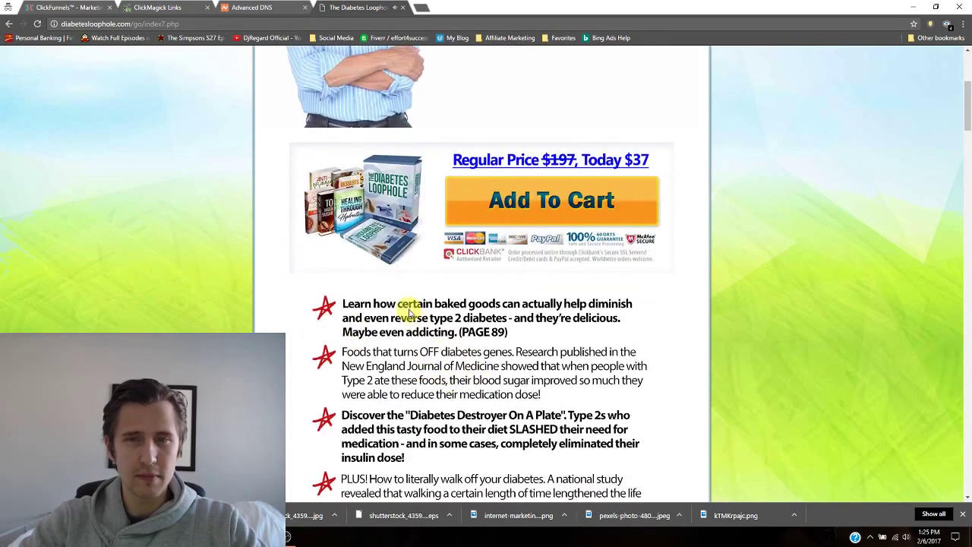
pyautogui.scroll(3, 409, 313)
pyautogui.click(402, 7)
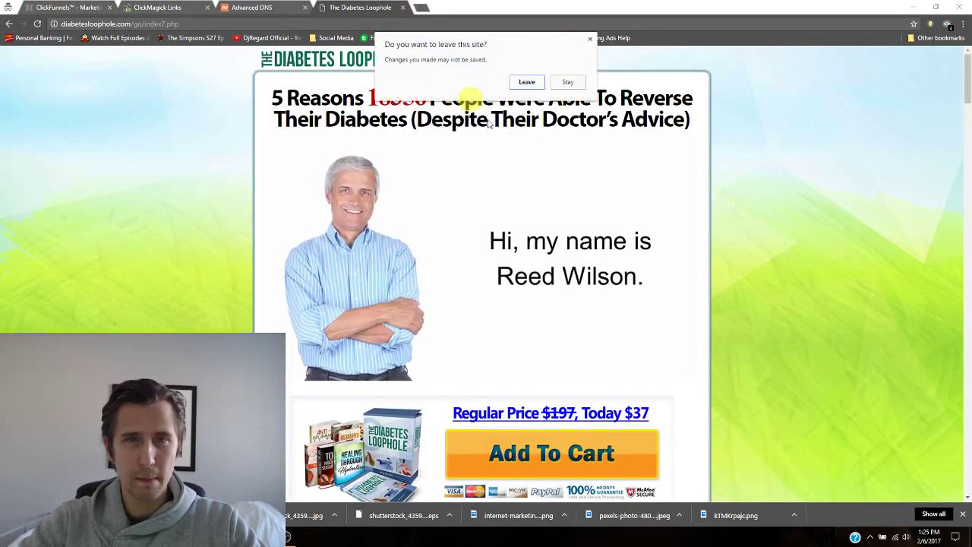
pyautogui.click(527, 82)
# Delete the existing Diabetes tracking link and confirm the deletion
pyautogui.click(453, 347)
pyautogui.hotkey('ctrl', 'a')
pyautogui.click(681, 222)
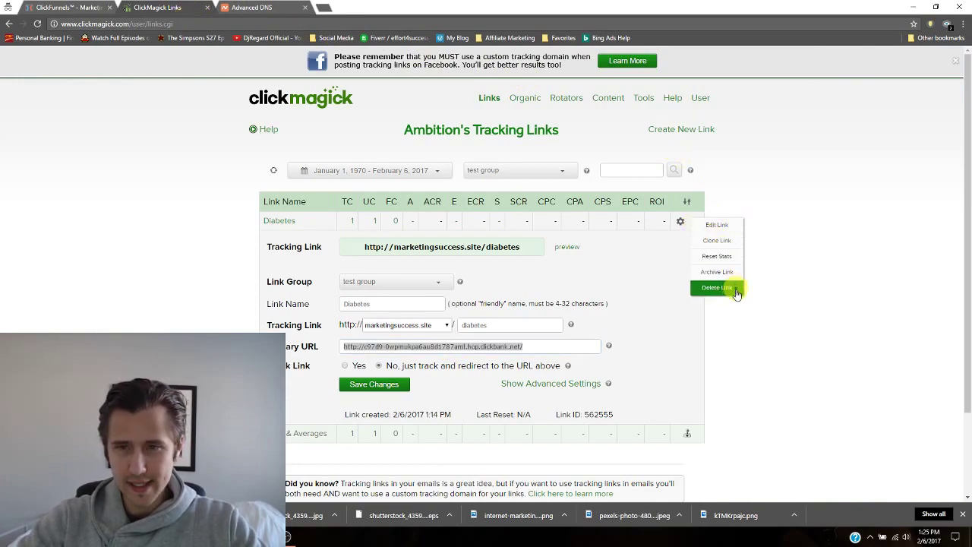
pyautogui.click(736, 293)
pyautogui.click(519, 97)
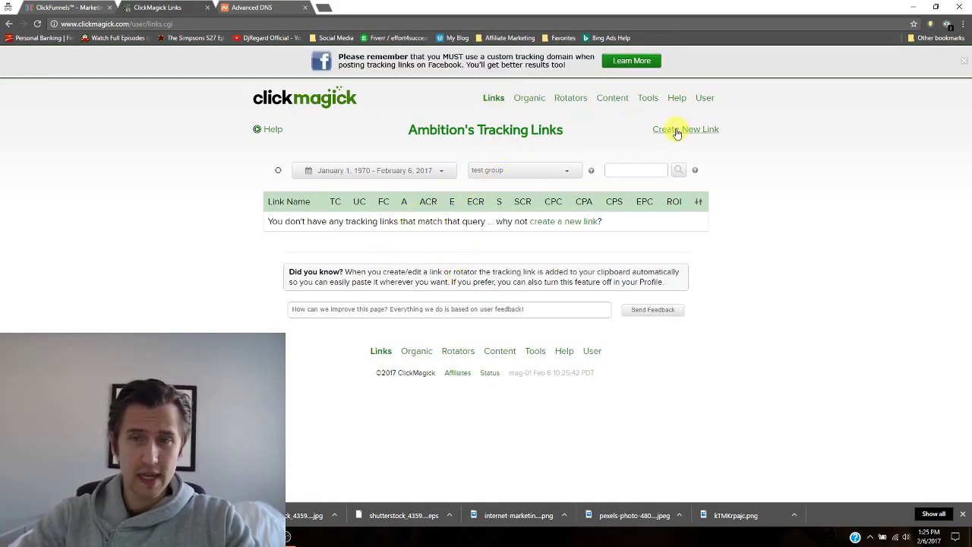
# Start a new tracking link in test group, named Diabetes, with marketingsuccess.site as its tracking domain
pyautogui.click(676, 131)
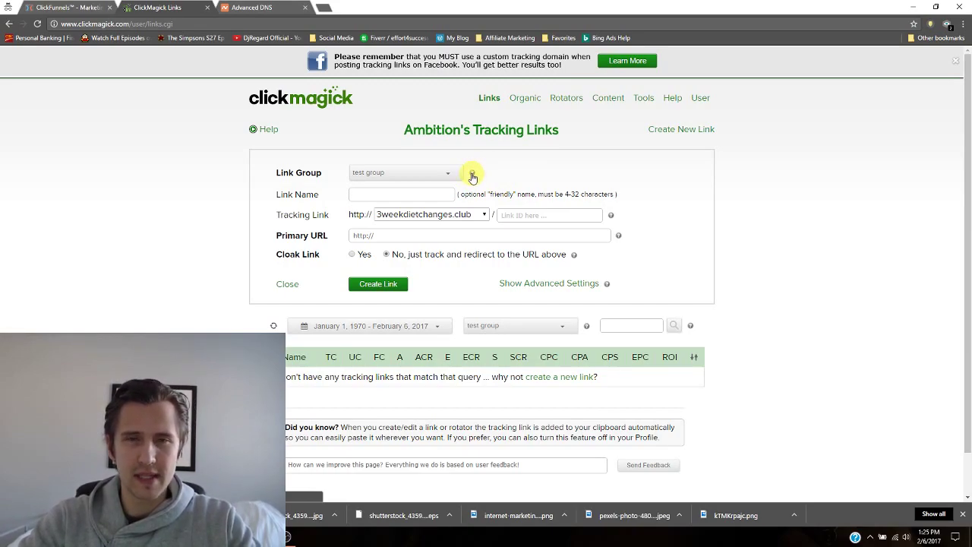
pyautogui.click(389, 196)
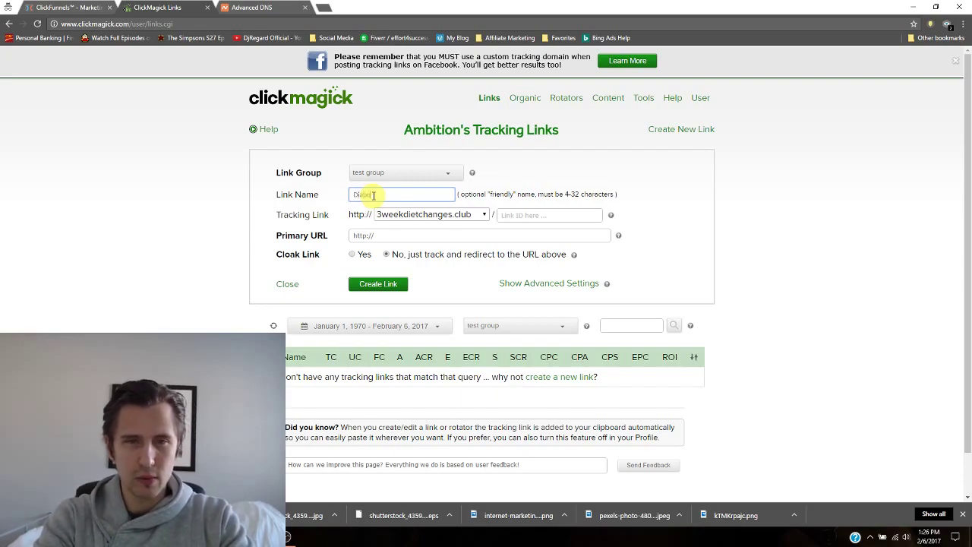
pyautogui.write('Diabetes')
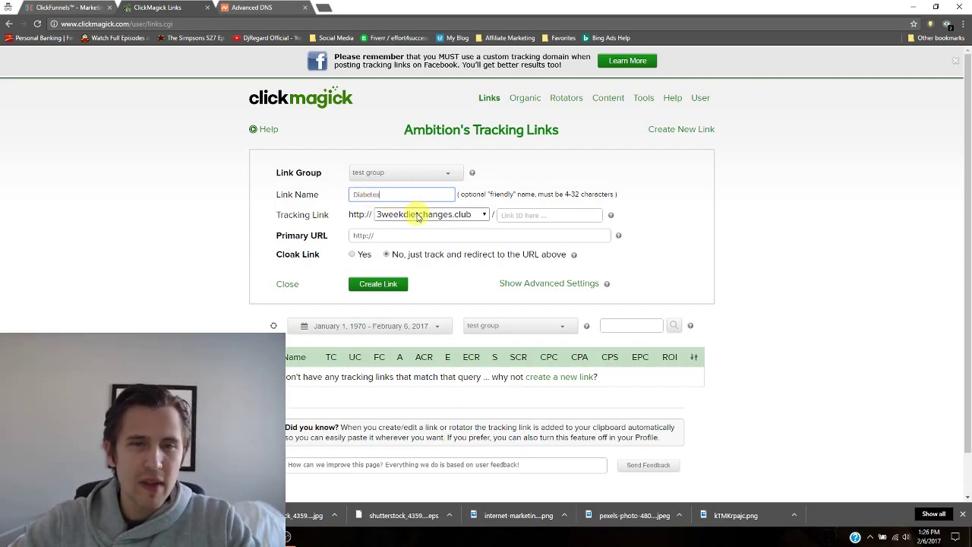
pyautogui.click(417, 215)
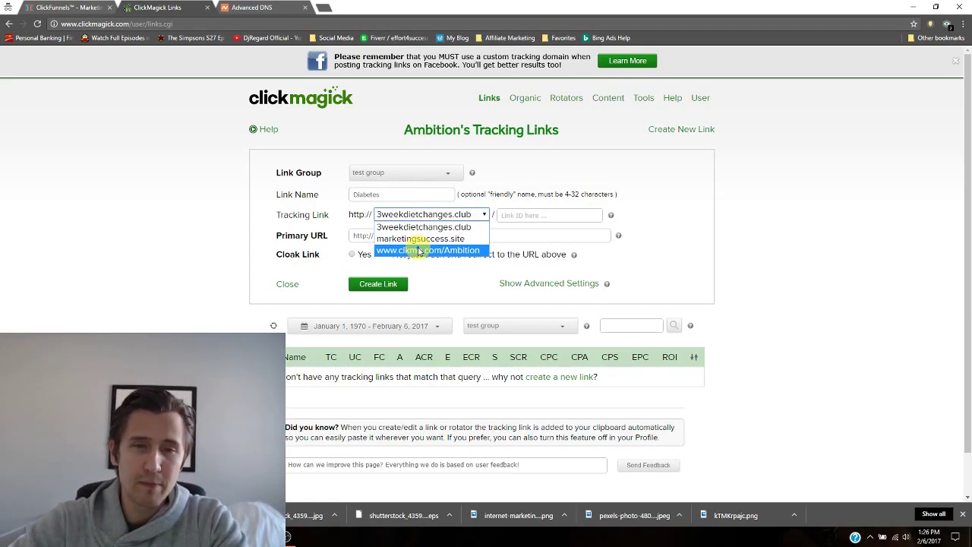
pyautogui.click(421, 251)
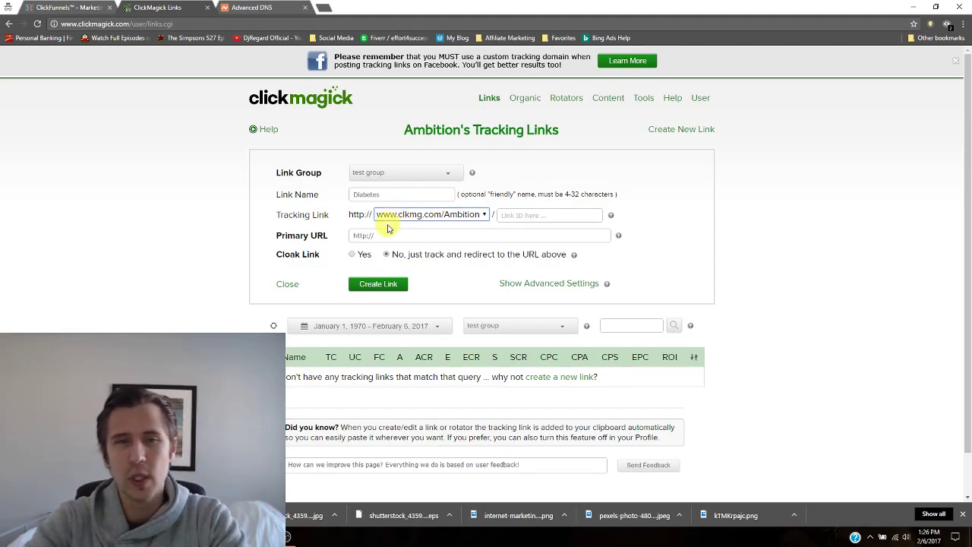
pyautogui.click(460, 214)
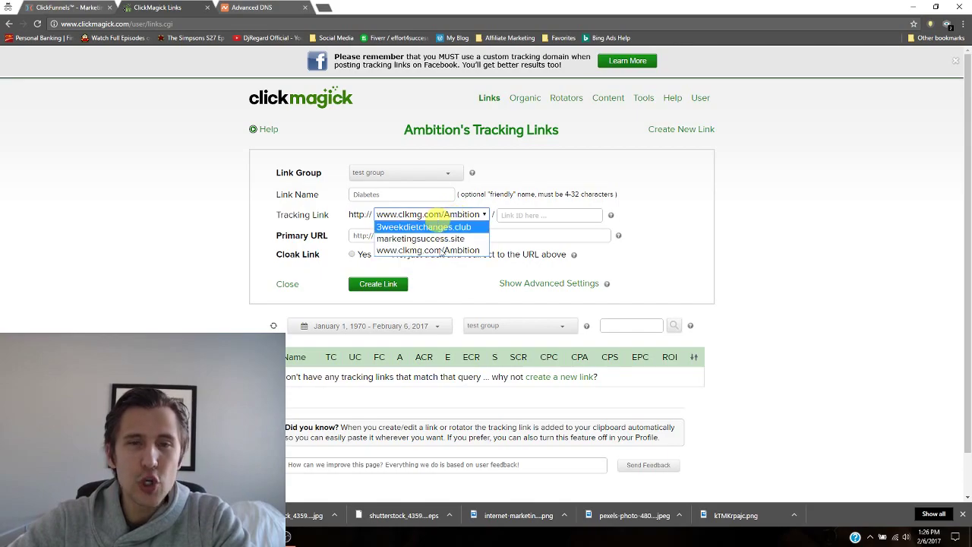
pyautogui.click(422, 239)
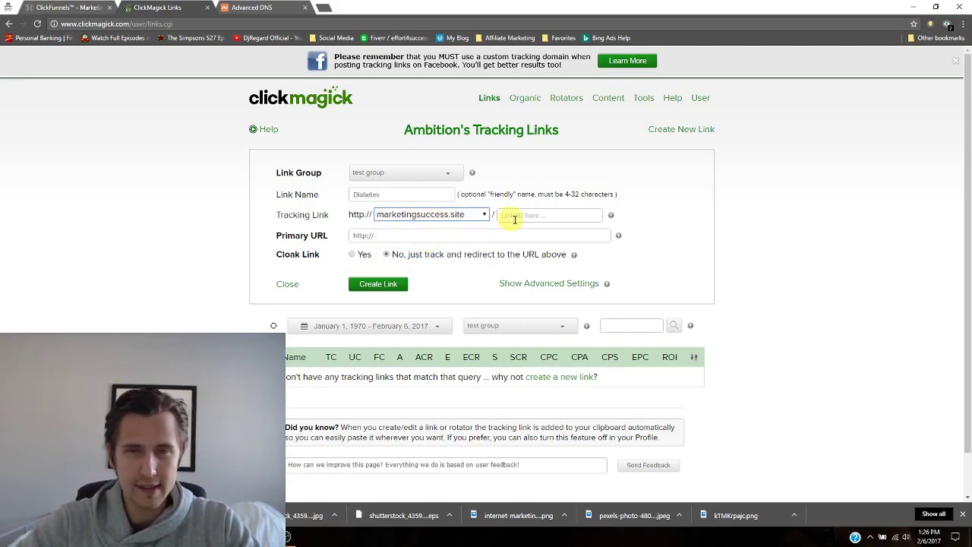
# Paste the copied ClickBank URL as the Primary URL, set the link ID to diabetes, and create the link
pyautogui.click(393, 235)
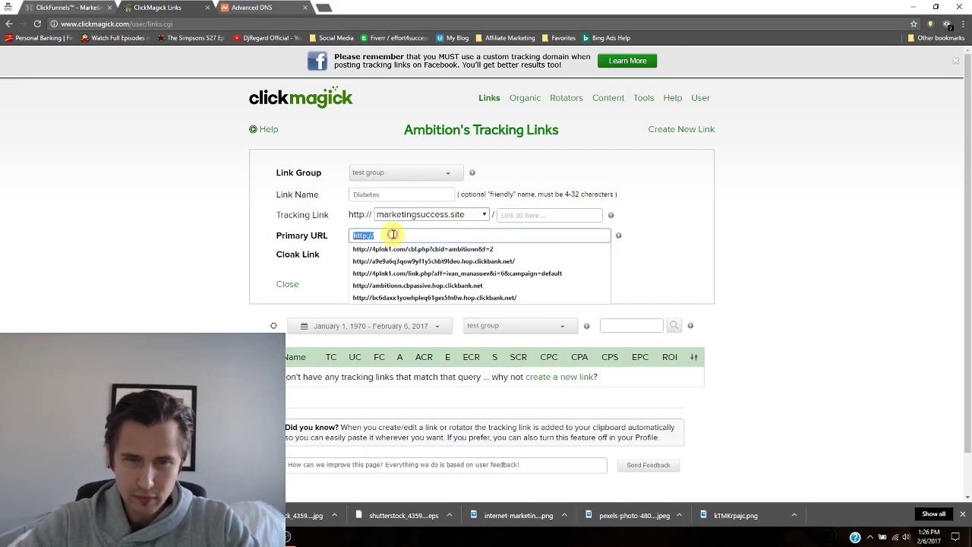
pyautogui.hotkey('ctrl', 'v')
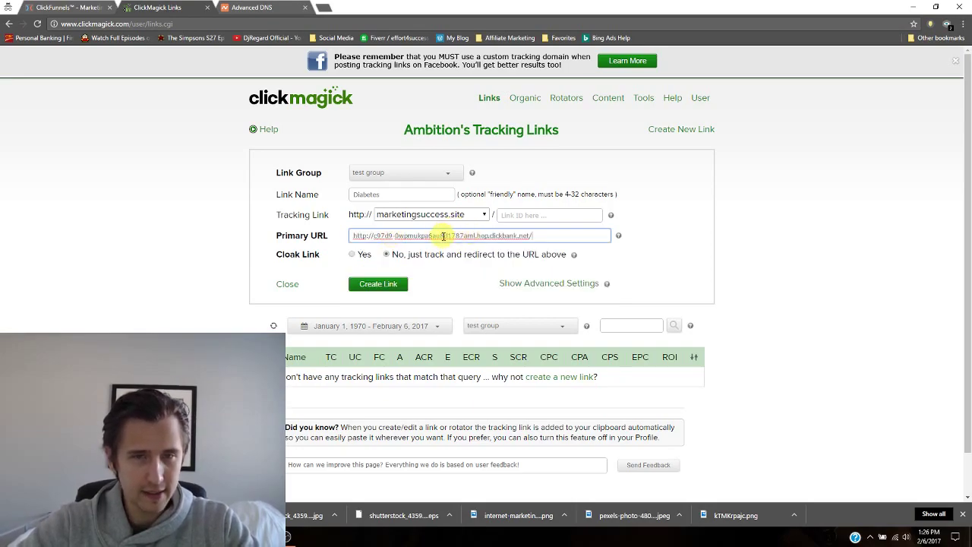
pyautogui.click(525, 215)
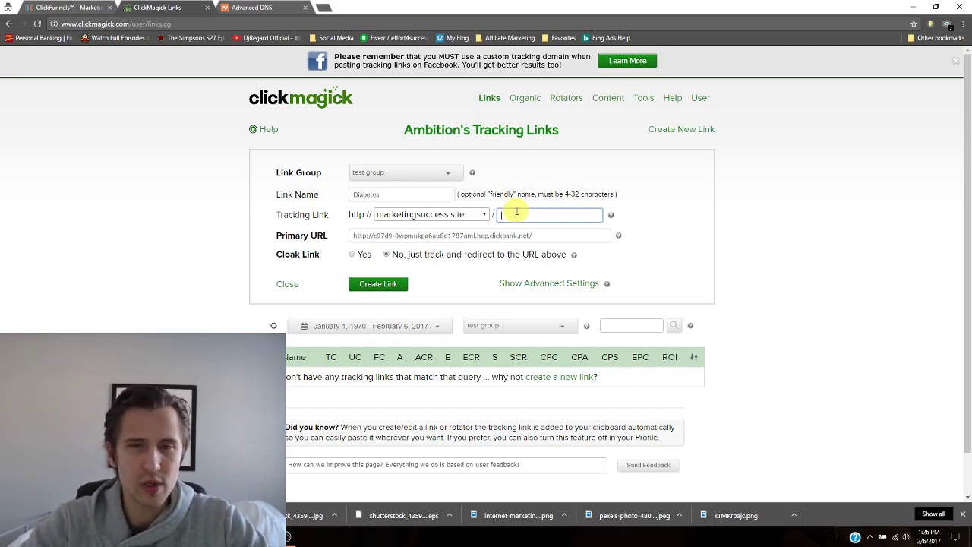
pyautogui.click(610, 215)
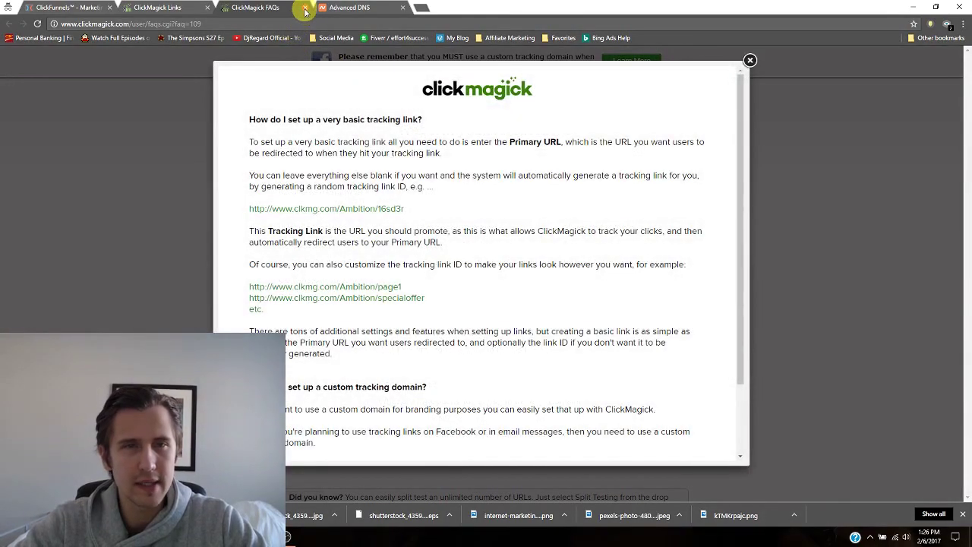
pyautogui.click(305, 9)
pyautogui.click(534, 216)
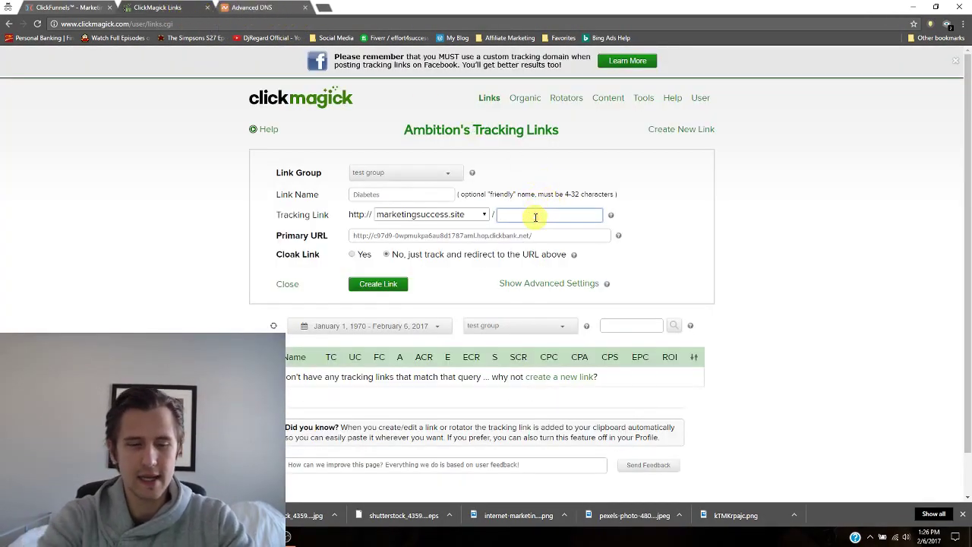
pyautogui.write('diabetes')
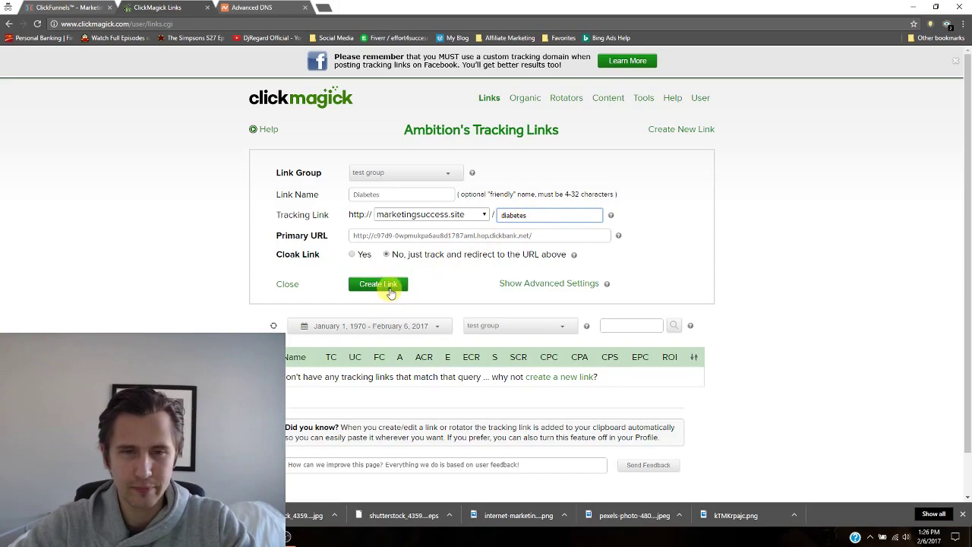
pyautogui.click(389, 290)
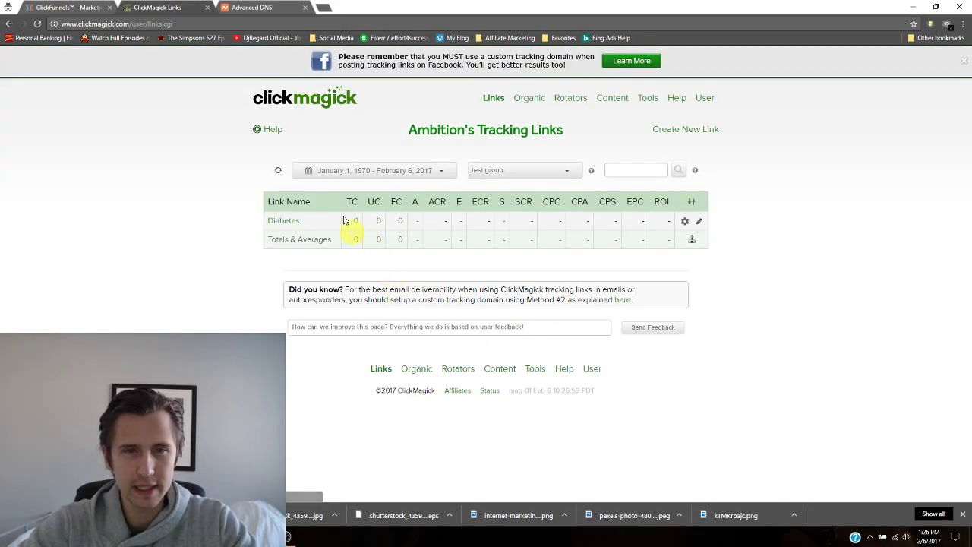
pyautogui.click(300, 222)
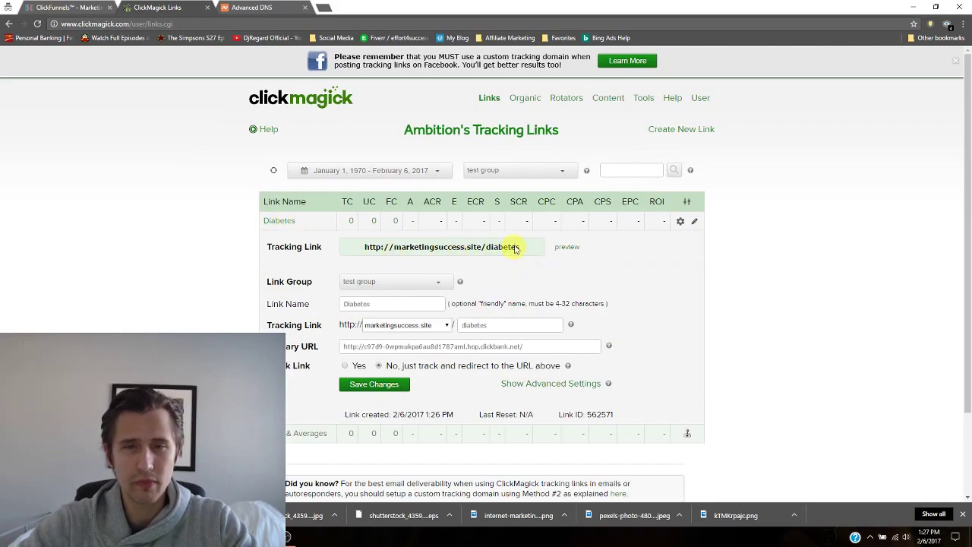
pyautogui.moveTo(519, 246); pyautogui.dragTo(362, 248)
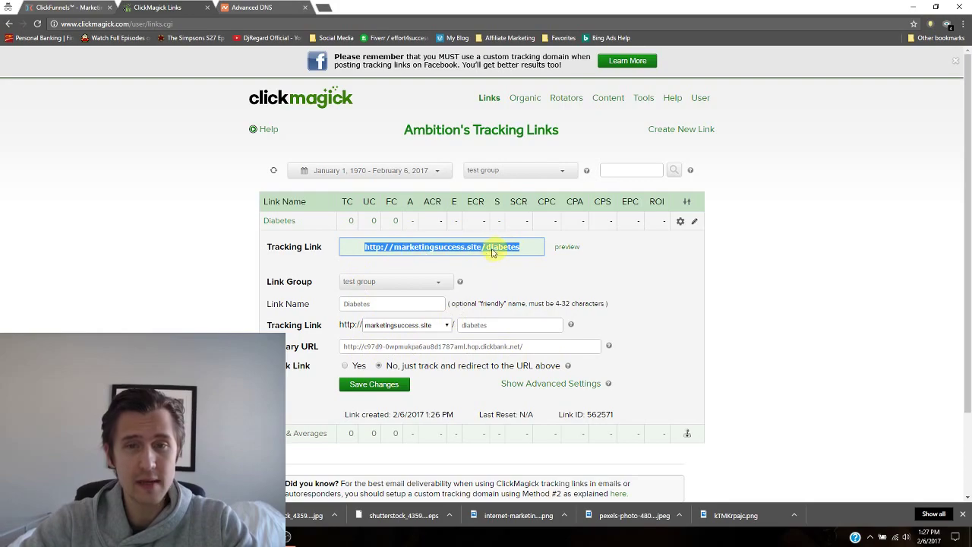
pyautogui.click(419, 246)
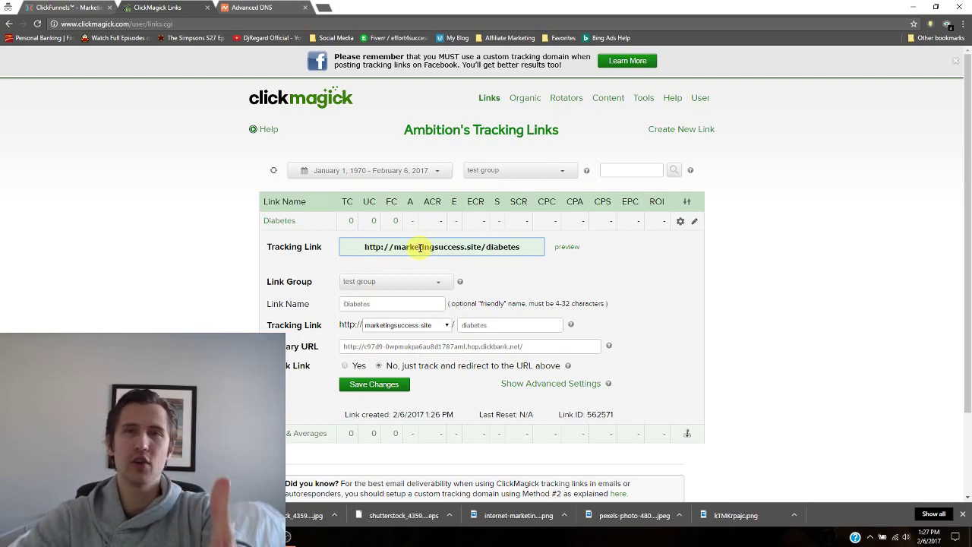
pyautogui.tripleClick(419, 247)
pyautogui.hotkey('ctrl', 'c')
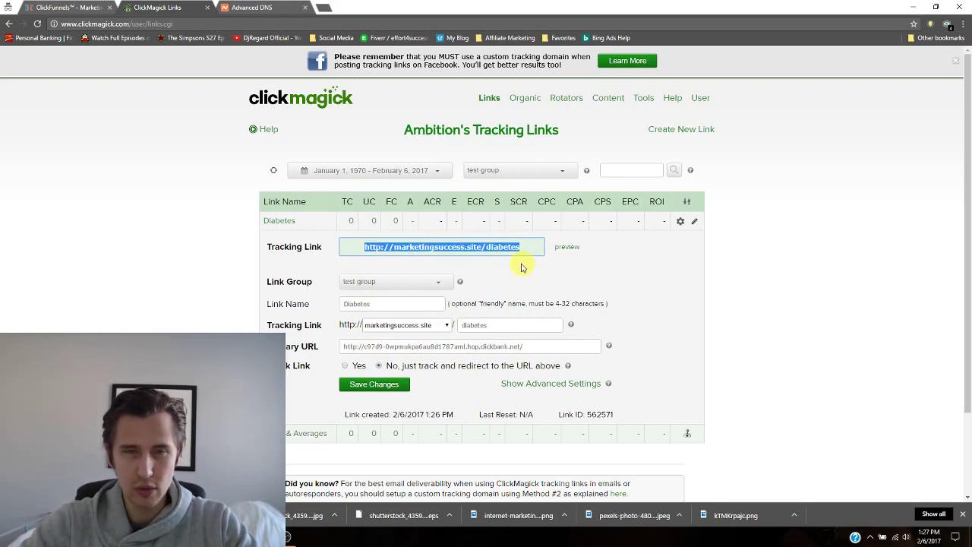
pyautogui.click(322, 8)
pyautogui.hotkey('ctrl', 'v')
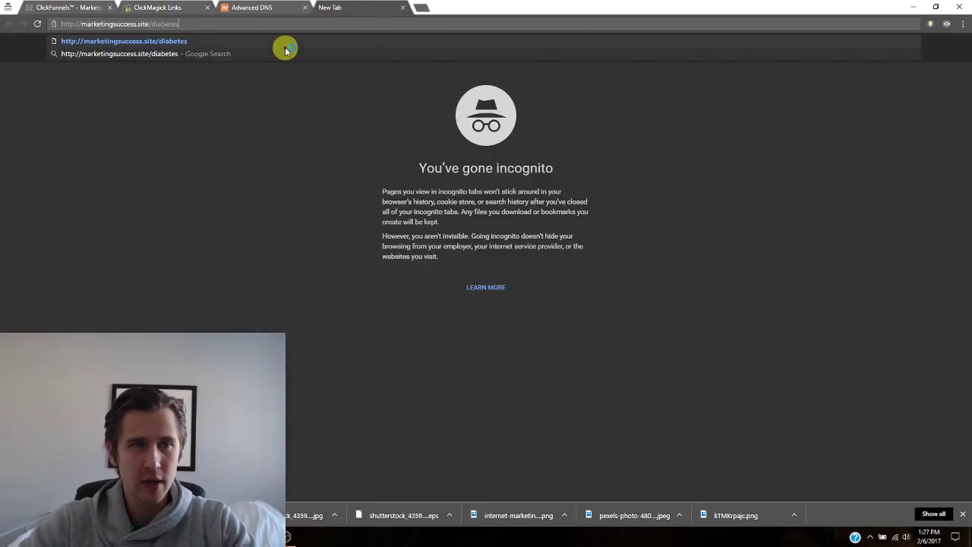
pyautogui.press('Return')
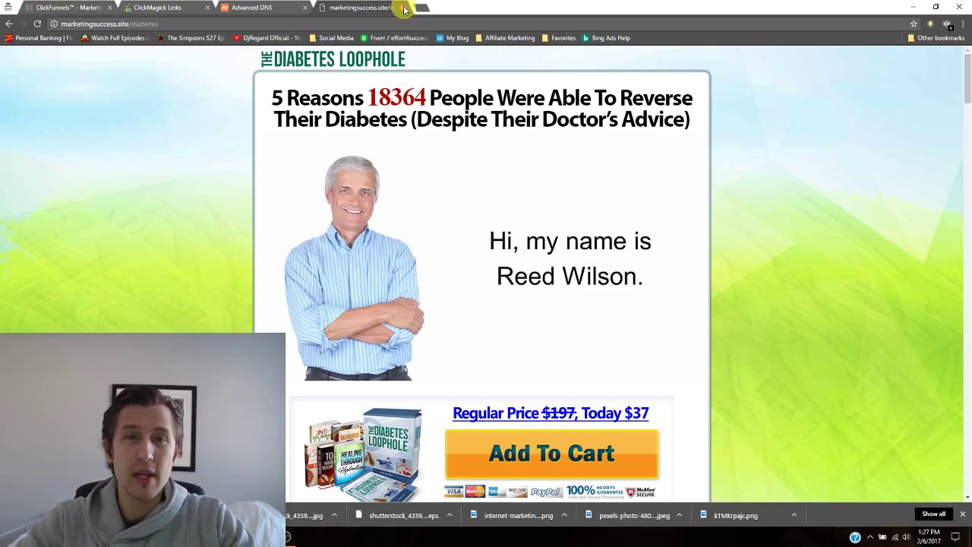
pyautogui.click(402, 7)
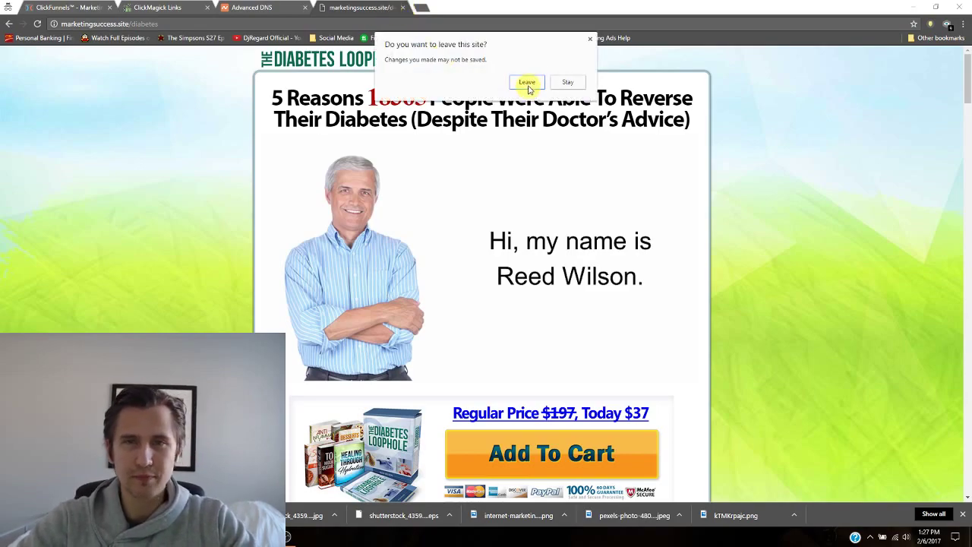
pyautogui.click(528, 84)
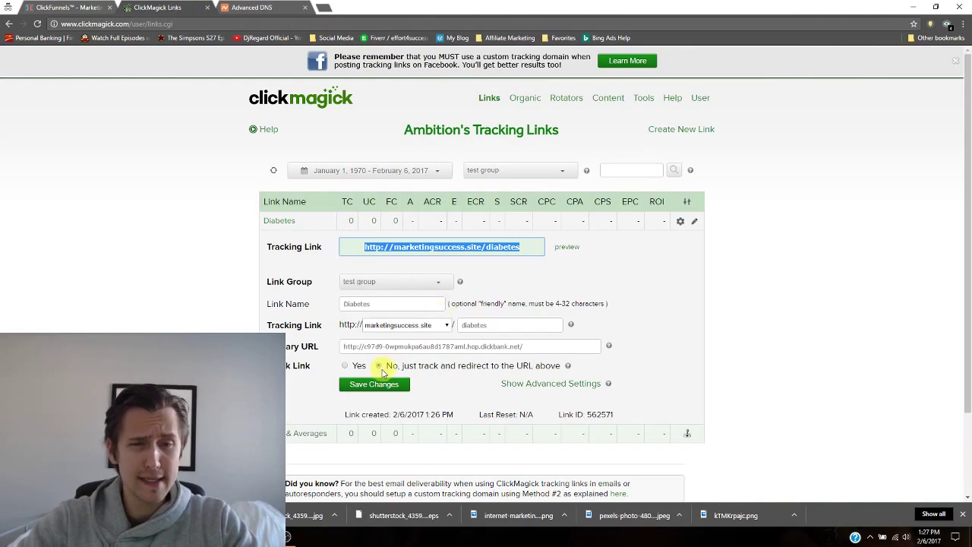